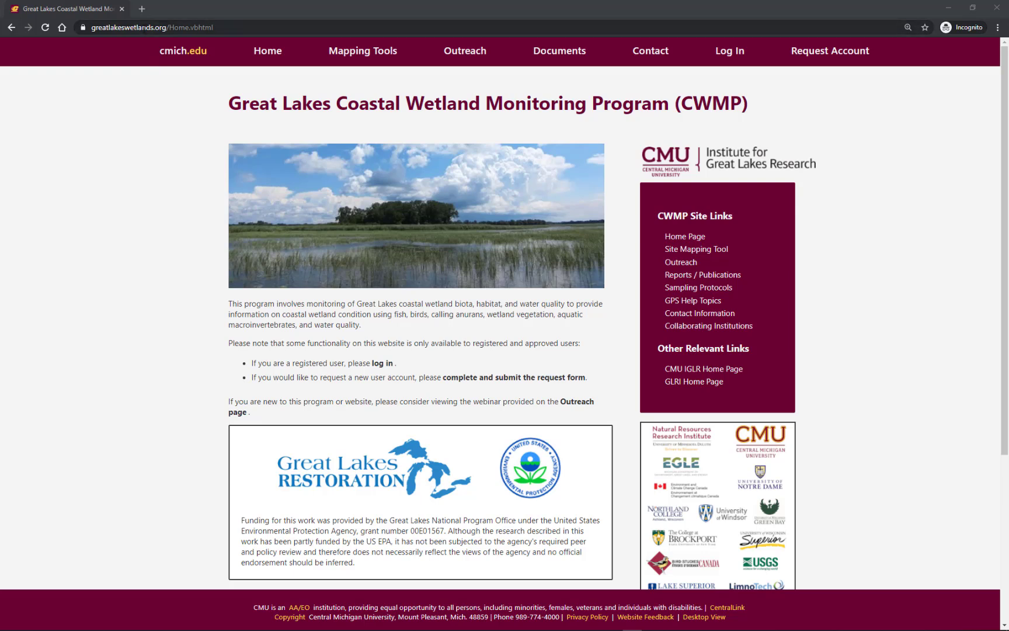
click(143, 28)
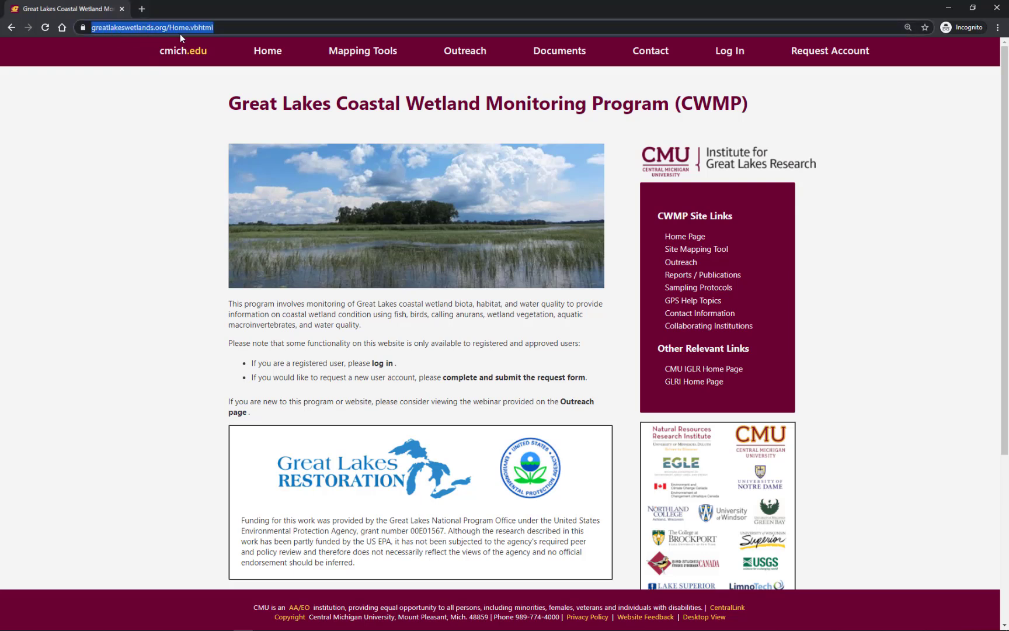
click(196, 141)
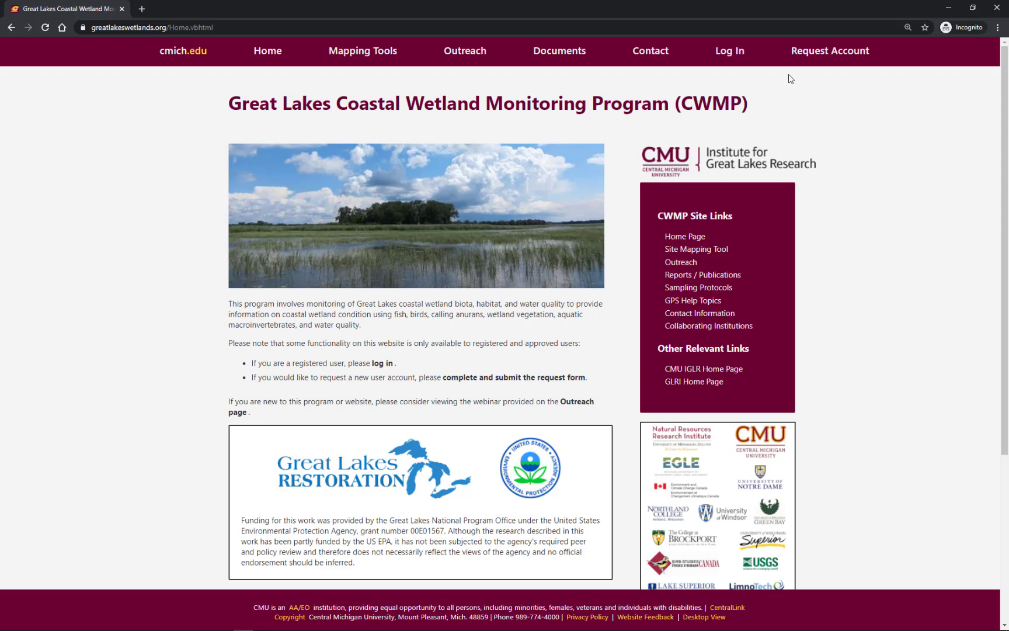
Open the account request form and enter the first name, the last name and "My organization" as affiliation.
click(817, 56)
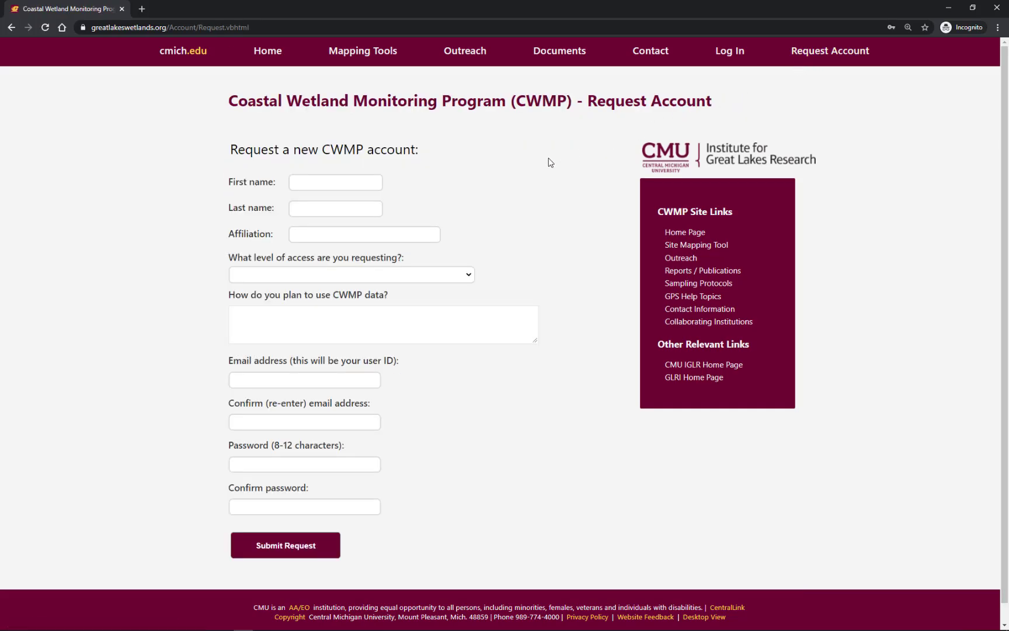
click(364, 185)
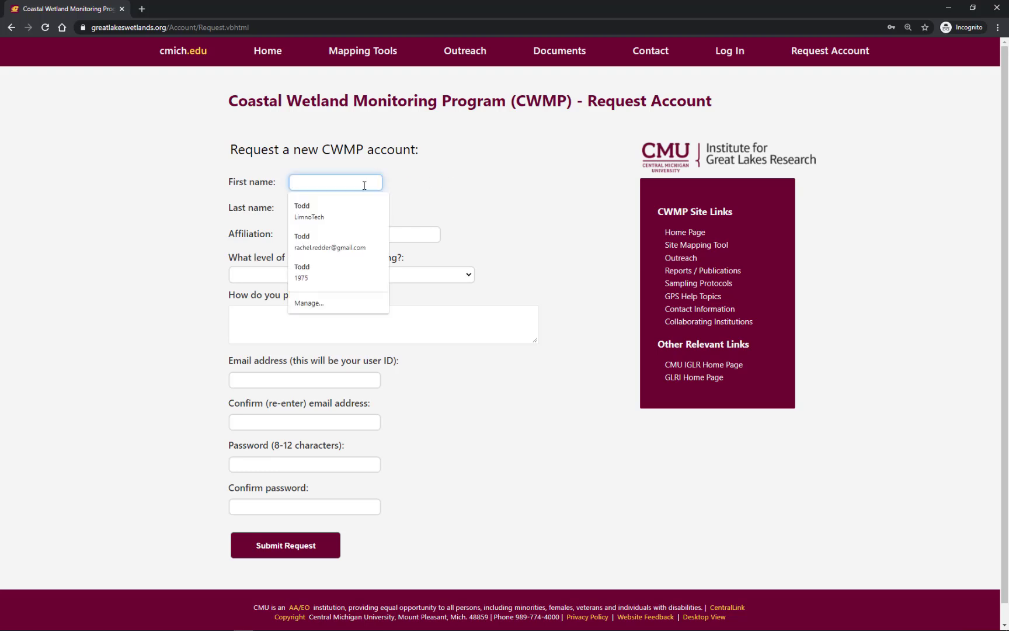
text(Jane)
key(Tab)
text(D)
key(Tab)
text(My organizatio)
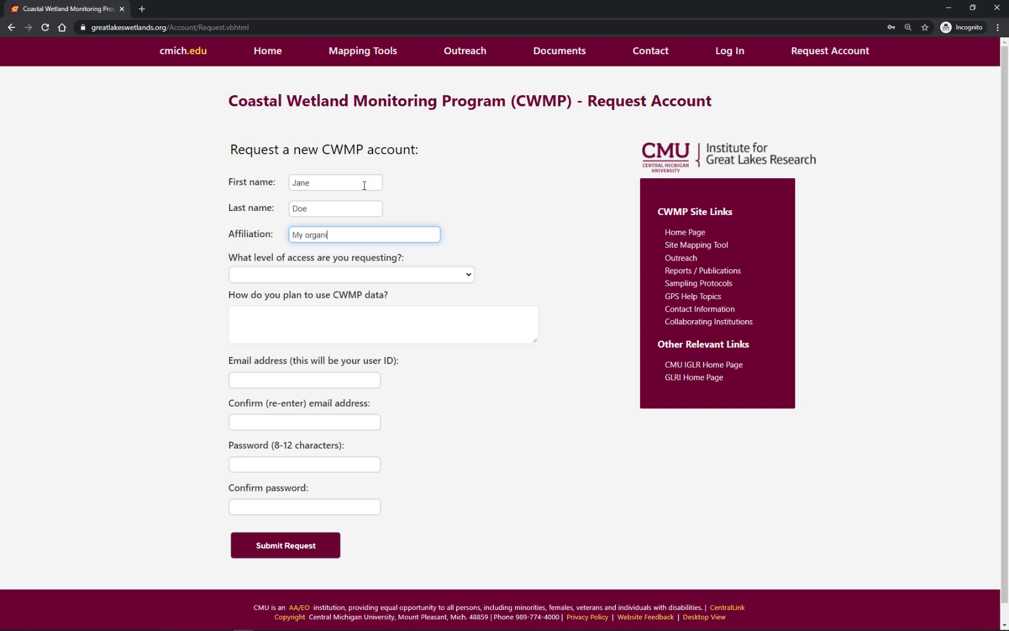
Request "DST: Wetland decision support tool access" and give "Evaluate restoration" as the planned use of CWMP data.
click(374, 275)
click(373, 296)
click(368, 320)
text(Evaluate restoration)
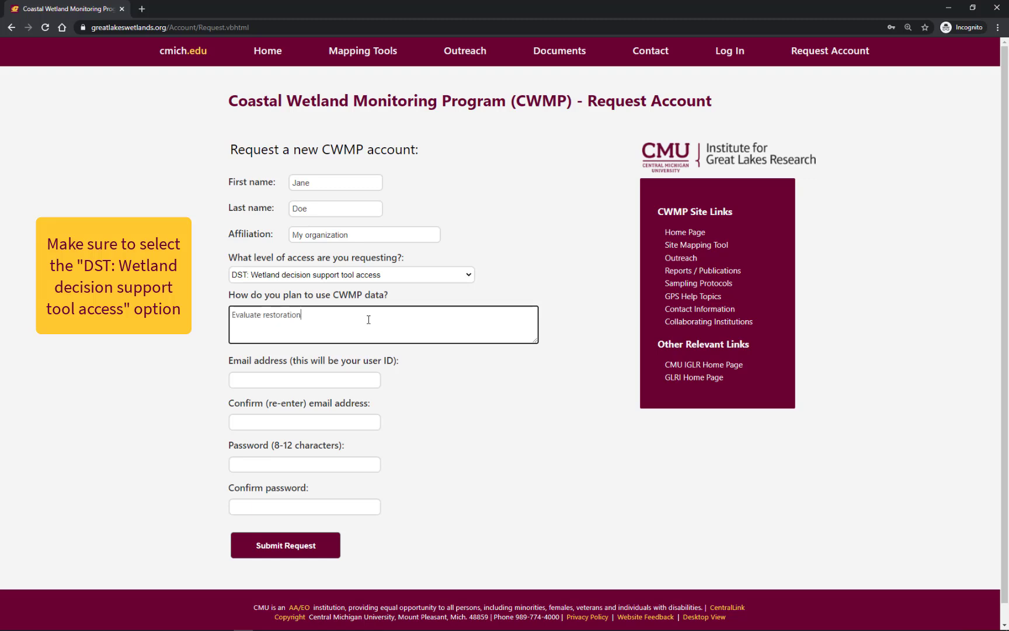
Fill in the applicant's e-mail address and repeat it in the confirmation field.
click(346, 380)
text(jane.doe@example.com)
click(338, 422)
text(jane.doe@example.com)
Enter and confirm the account password, and submit the account request.
key(Tab)
text(p)
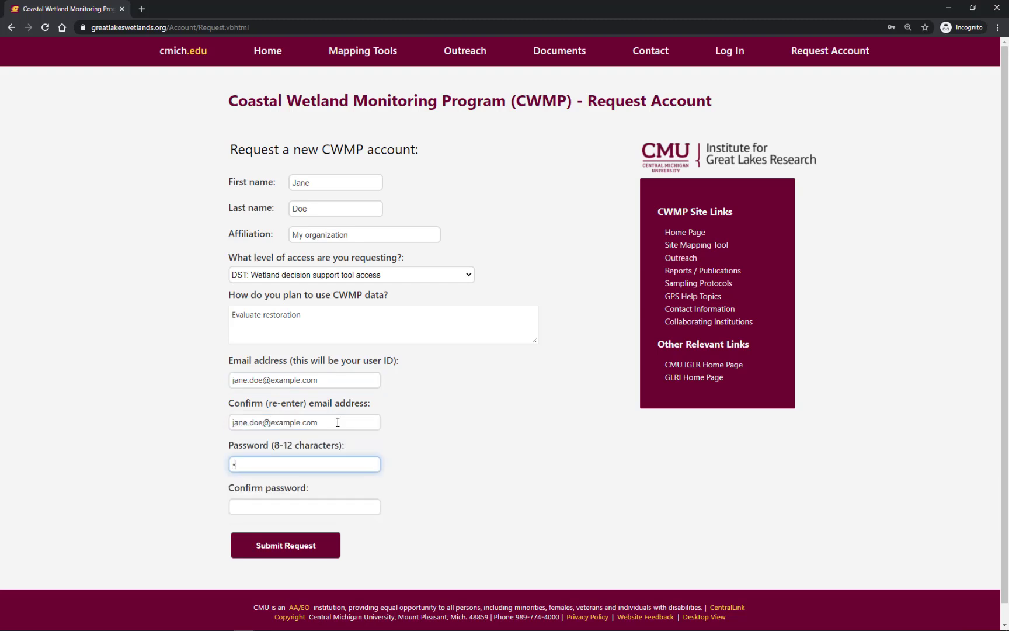
key(Tab)
text(pass)
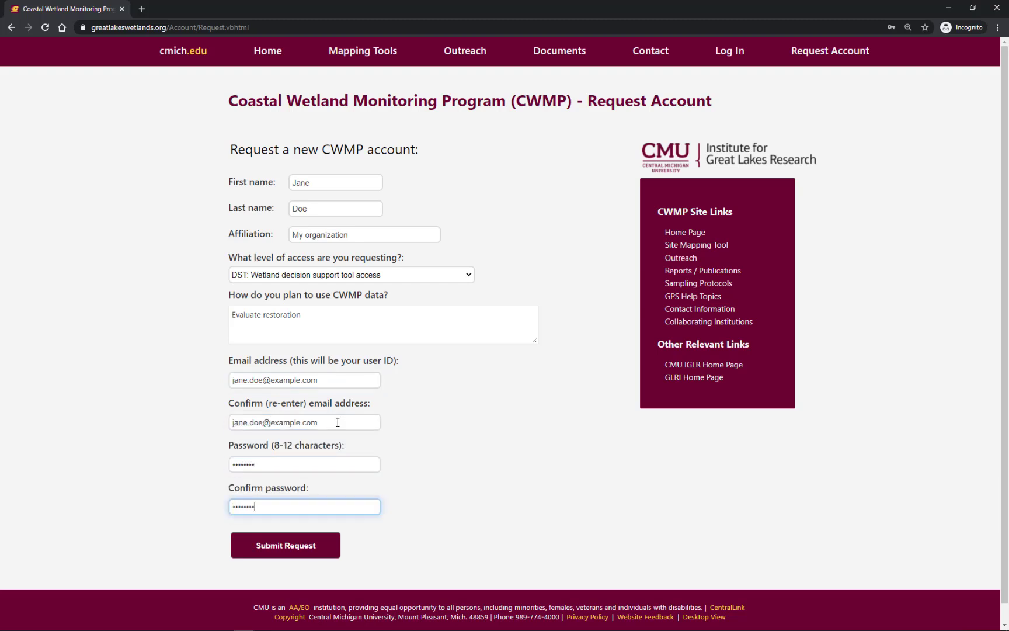
click(292, 549)
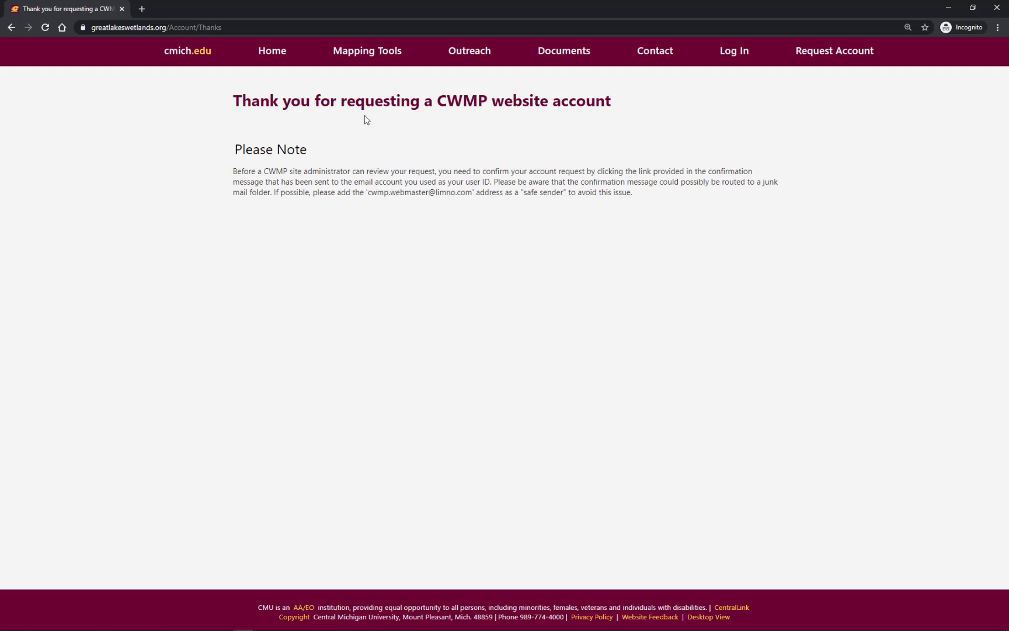
Return to the CWMP home page and open the Decision Support Tool.
click(271, 55)
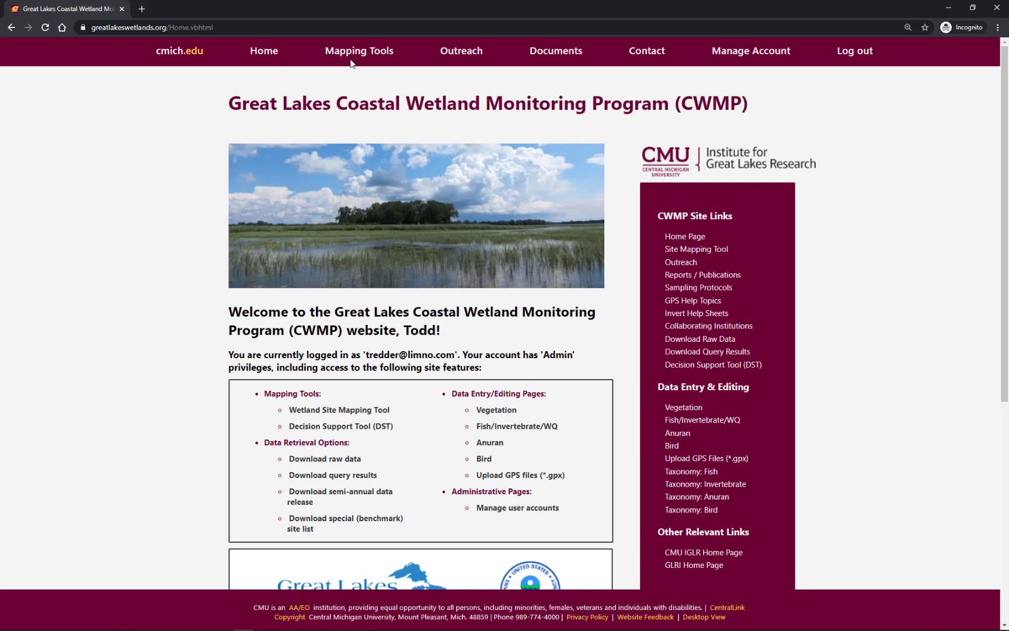
mouse_move(354, 59)
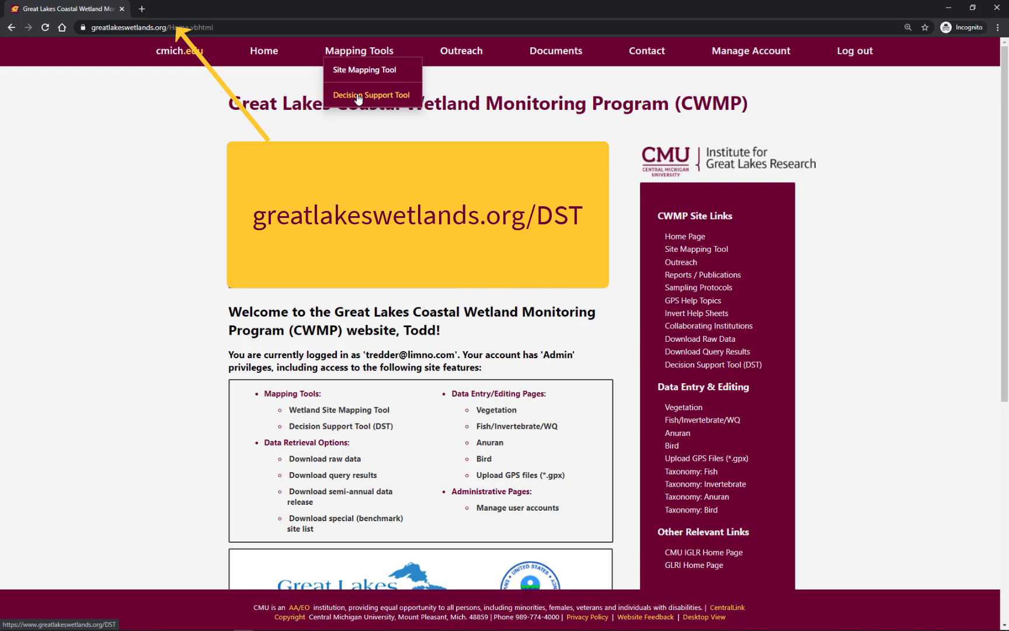
click(359, 98)
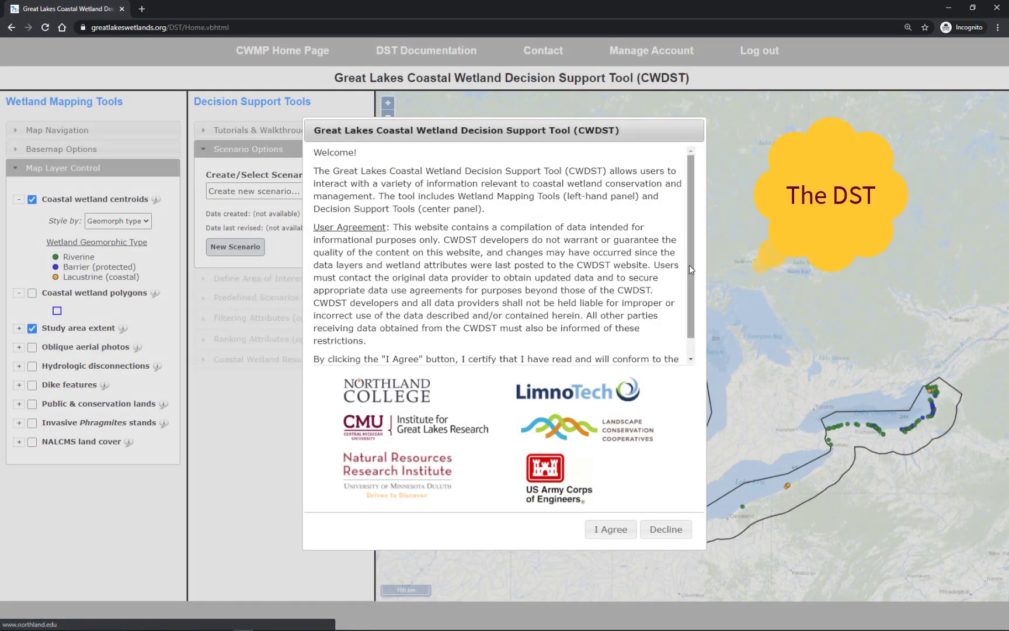
Look through the CWDST welcome text and user agreement, and accept its terms.
scroll(689, 272, down, 1)
scroll(681, 313, up, 1)
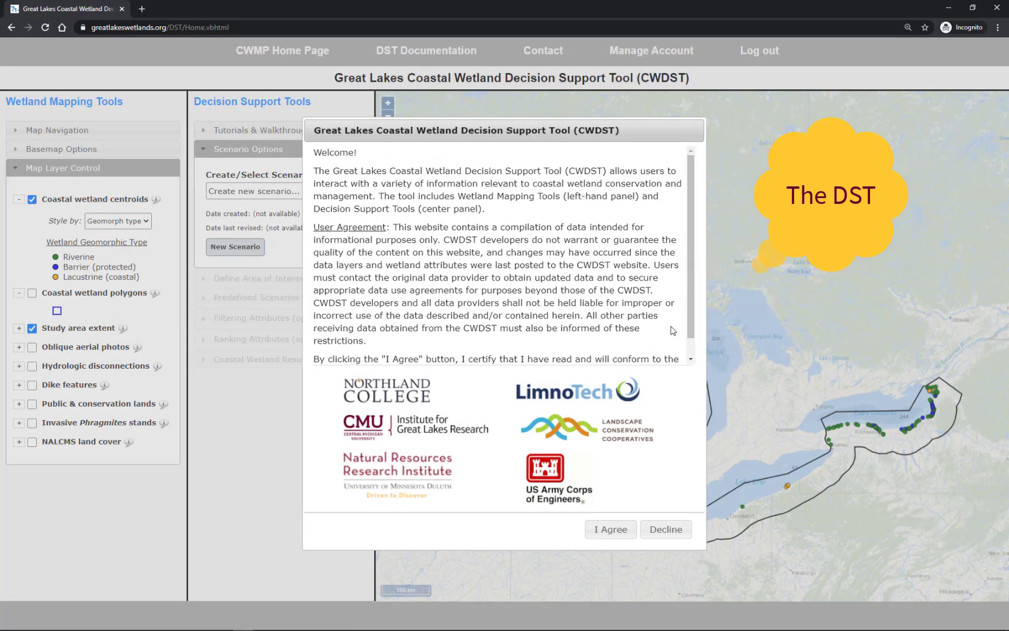
click(605, 529)
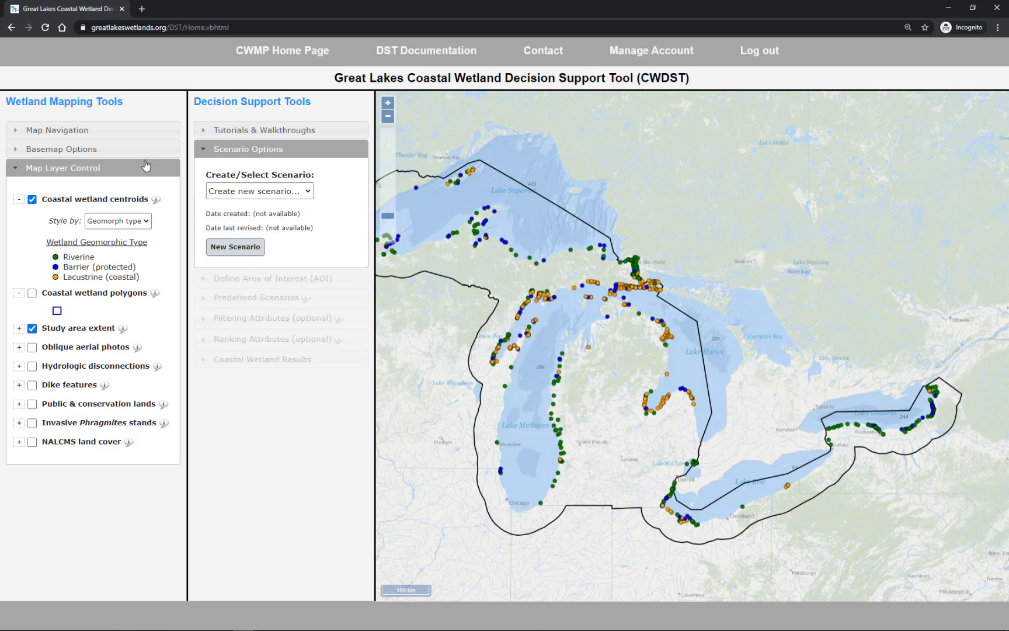
Zoom the map to site 1041: Sioux River Wetland, show the coastal wetland polygons and dismiss the site information.
click(130, 130)
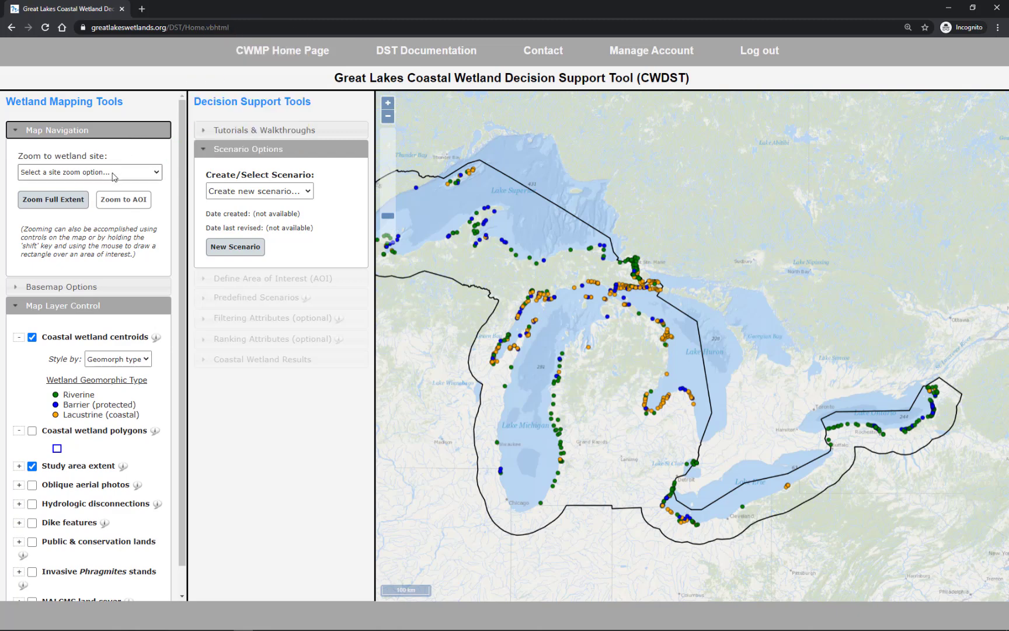
click(114, 173)
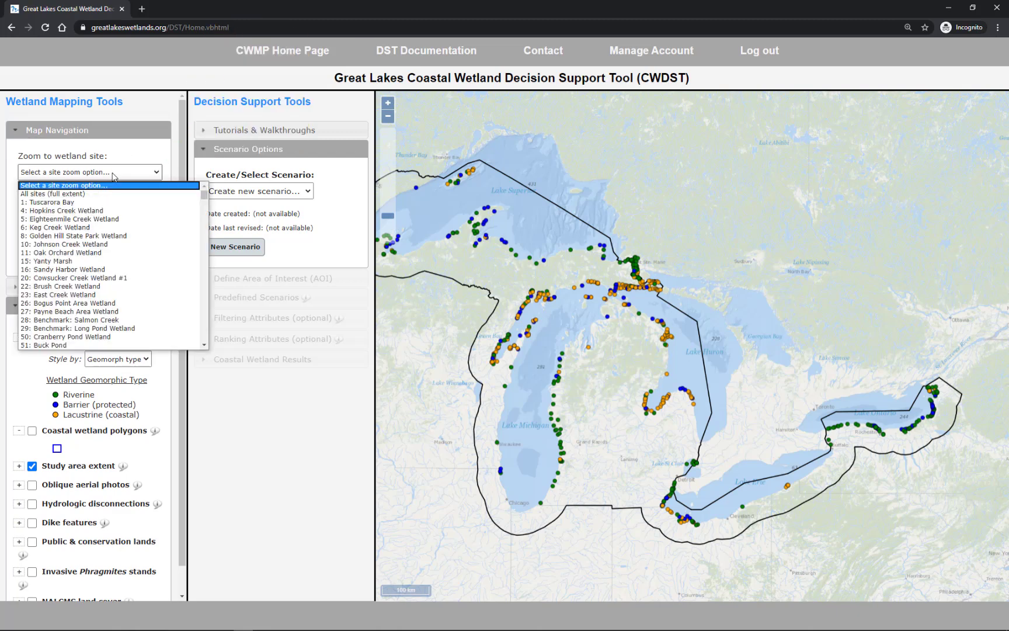
text(1041: Sioux River Wetland)
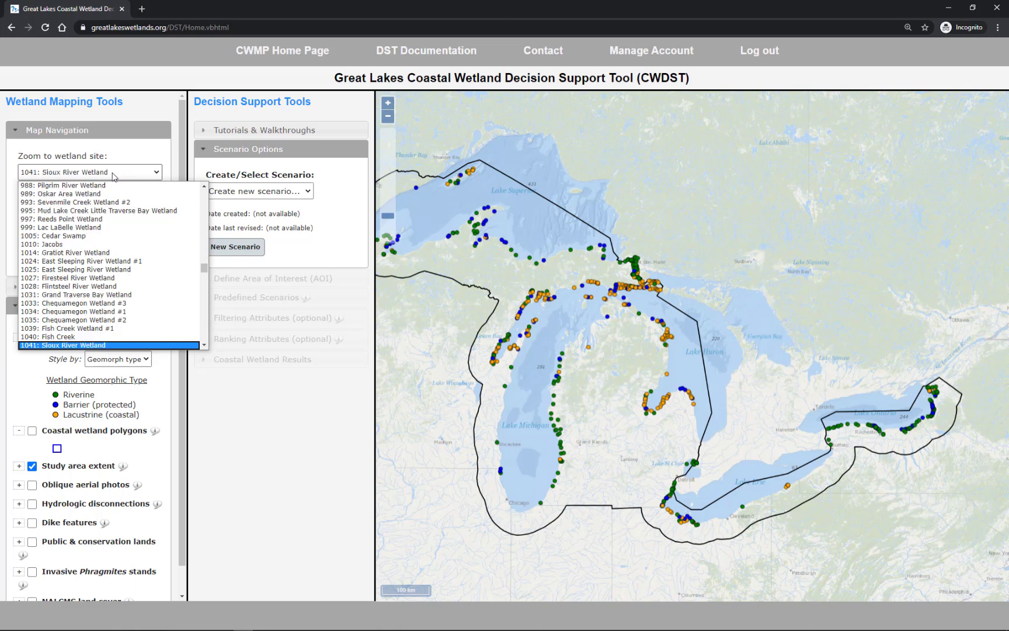
key(Return)
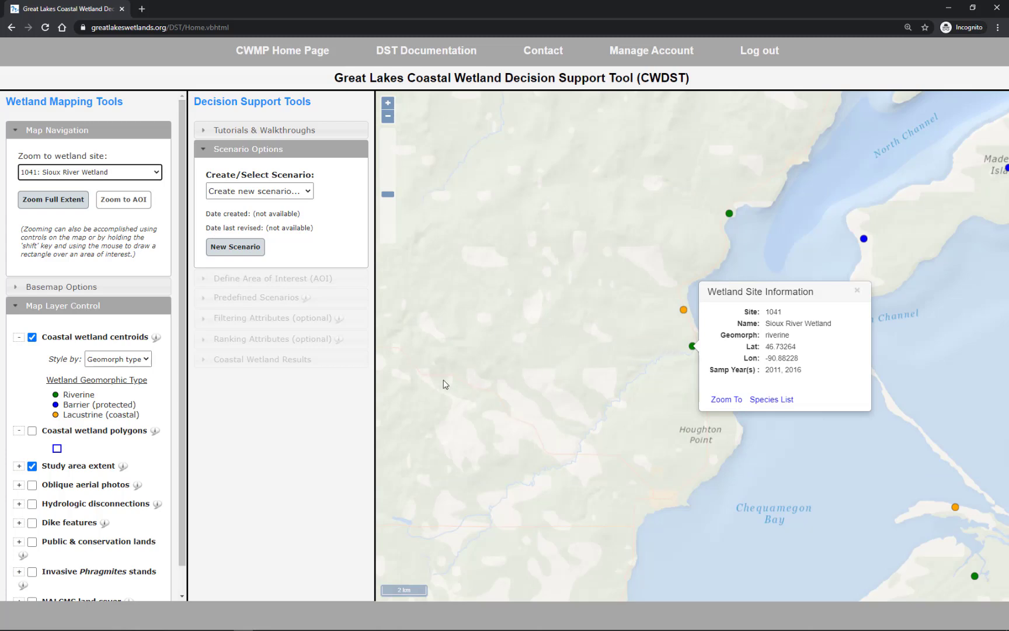
click(32, 431)
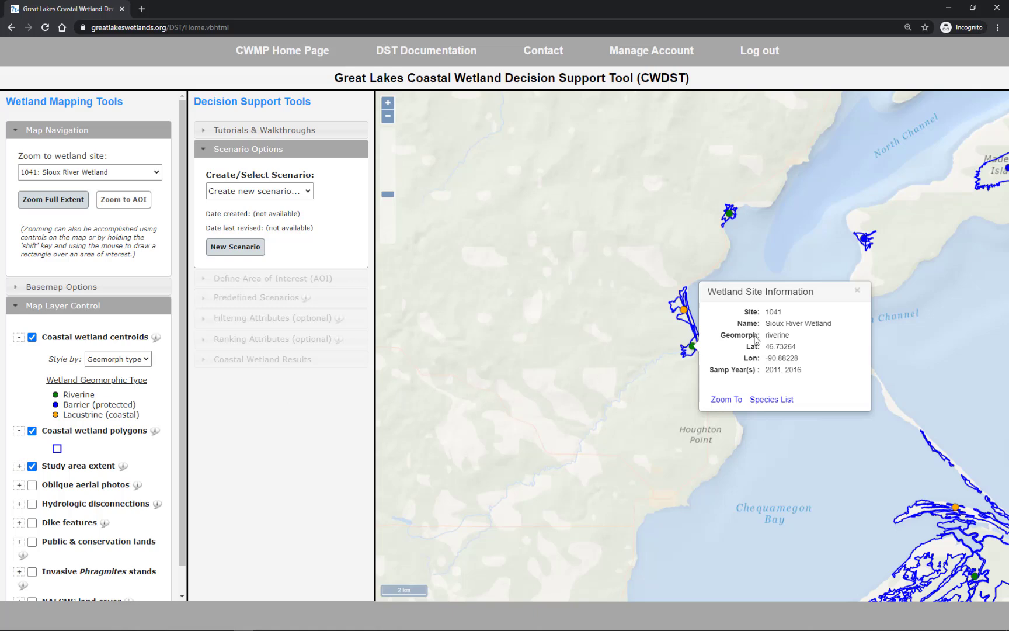
click(858, 292)
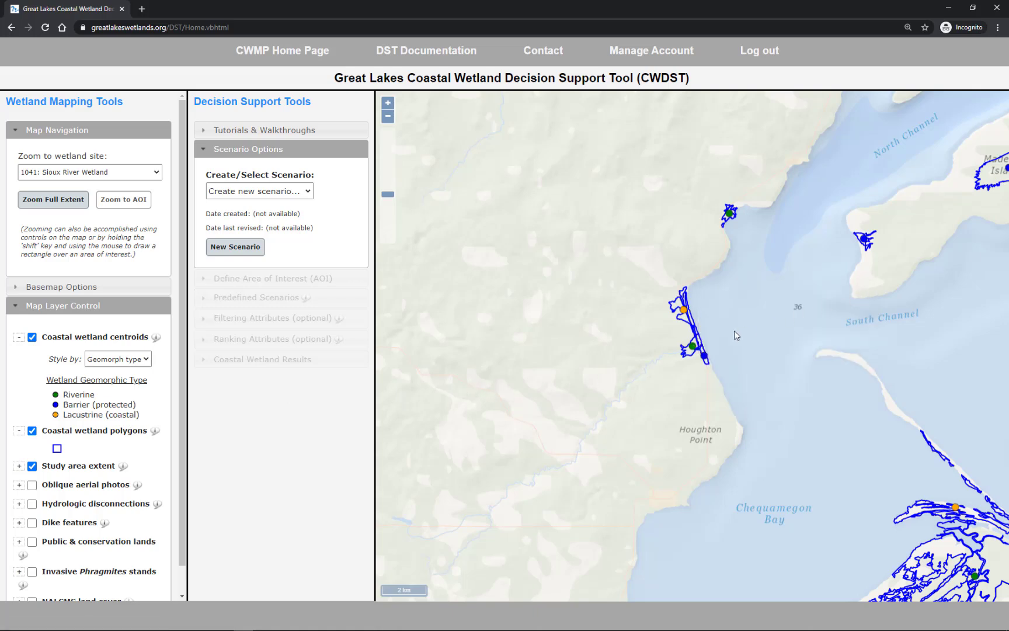
Show the public & conservation lands layer and check the ownership details of the parcel beside the Sioux River wetland.
click(32, 542)
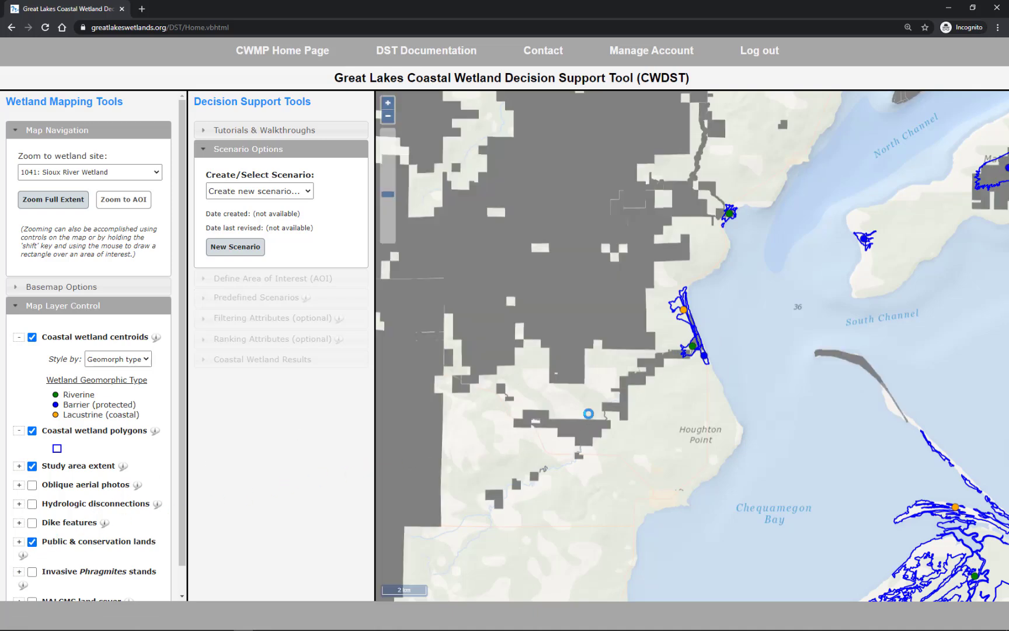
click(676, 357)
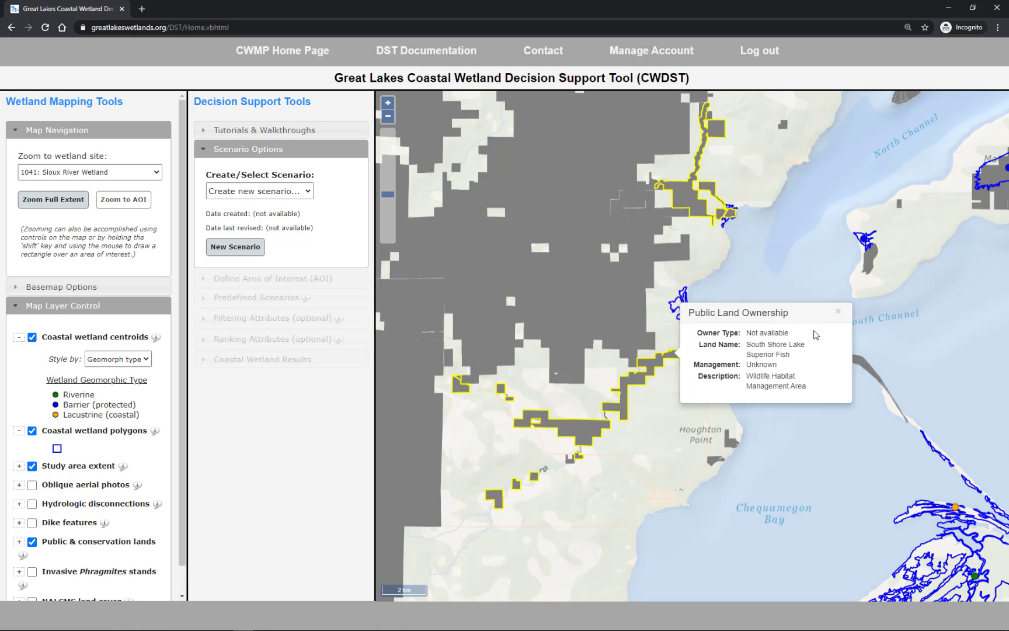
click(838, 316)
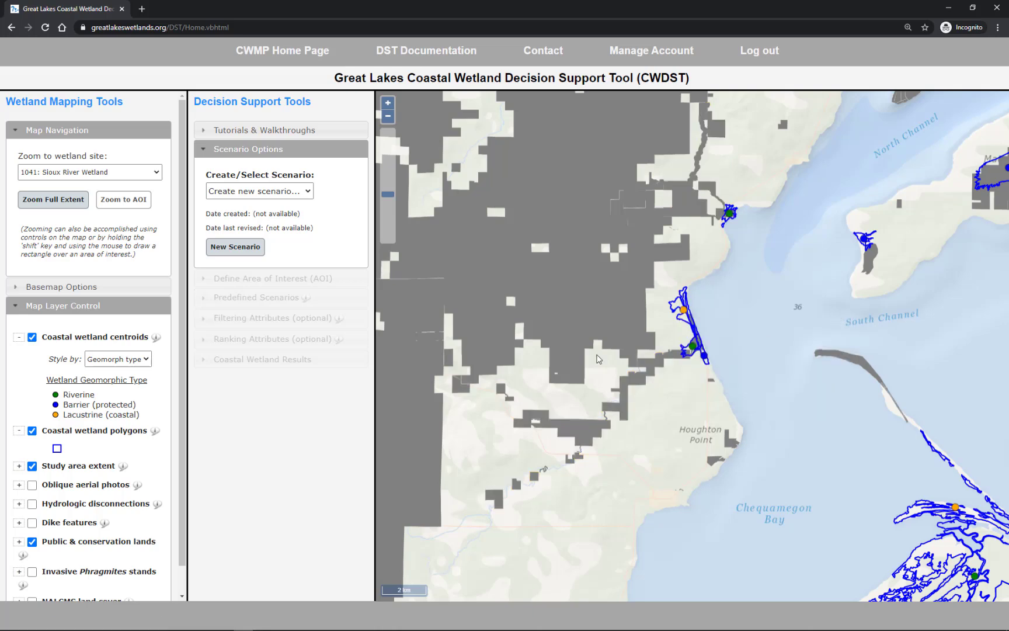
Display the NALCMS land cover layer with its legend.
scroll(32, 577, down, 2)
scroll(32, 577, down, 3)
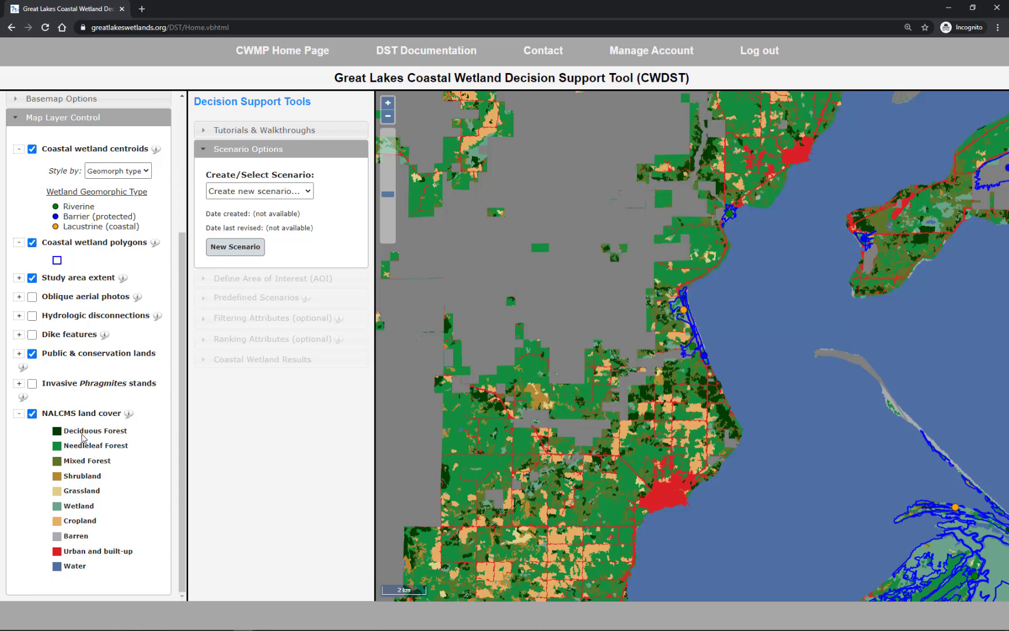
Hide the land cover, public & conservation lands and wetland polygon layers, and restore the map's full extent.
click(32, 415)
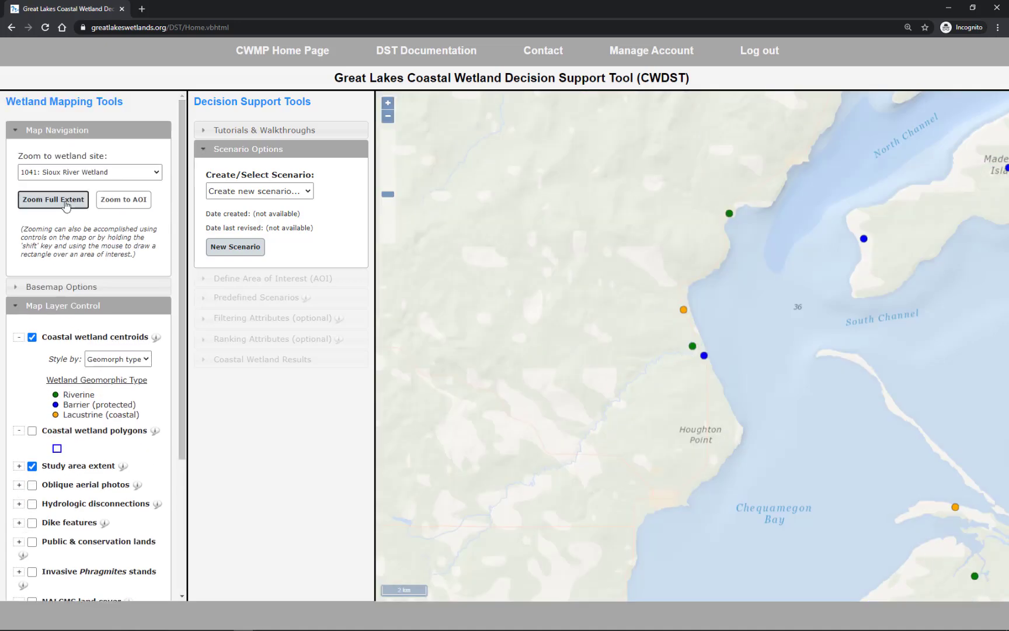
click(66, 200)
click(82, 131)
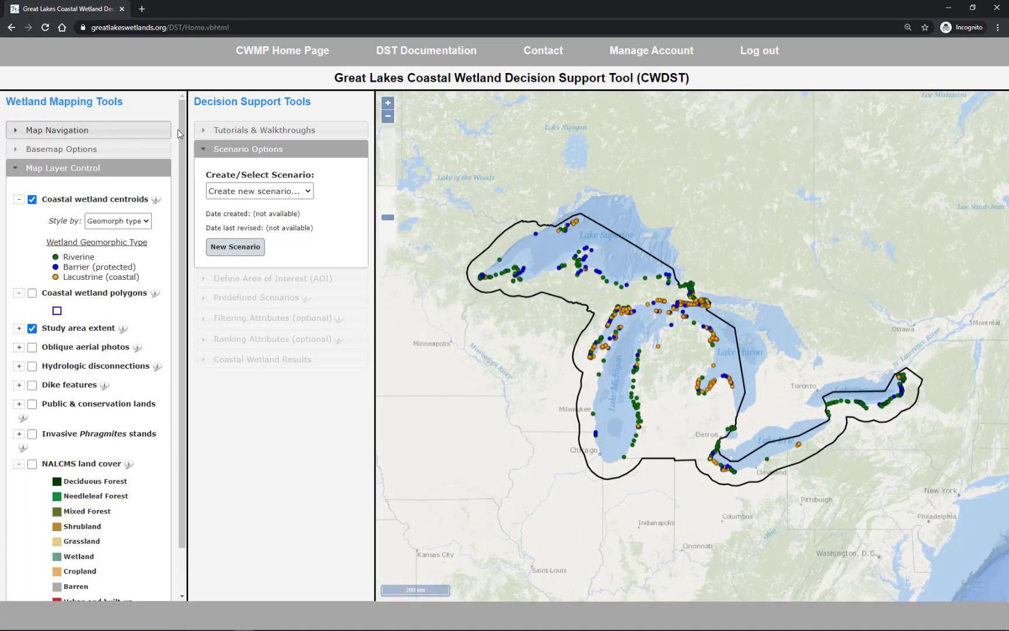
Review the tutorial videos and walkthrough scenarios on offer, leaving none selected, and collapse that section.
click(238, 132)
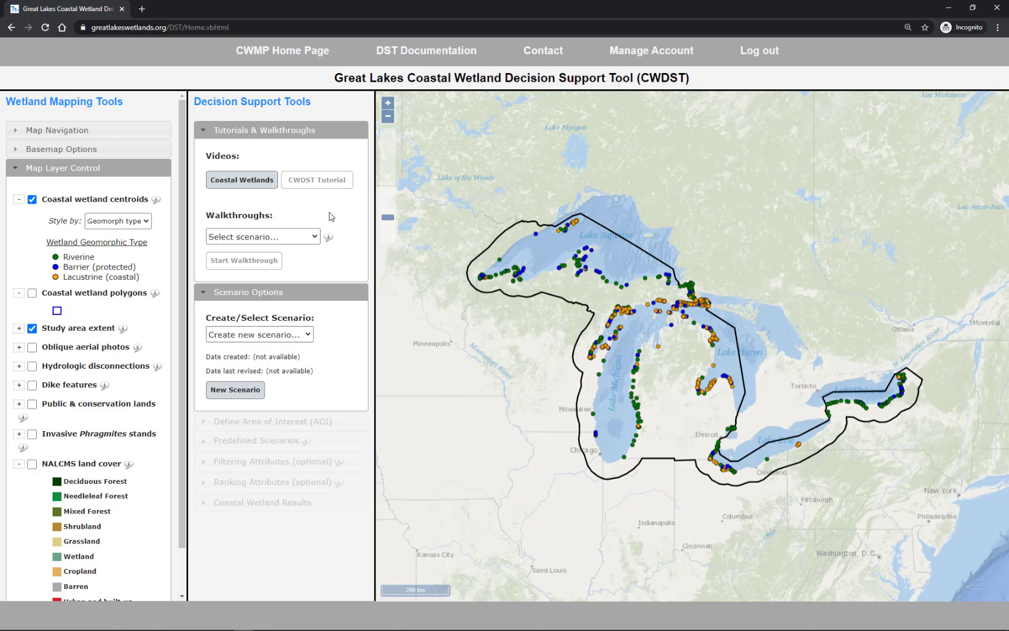
click(314, 237)
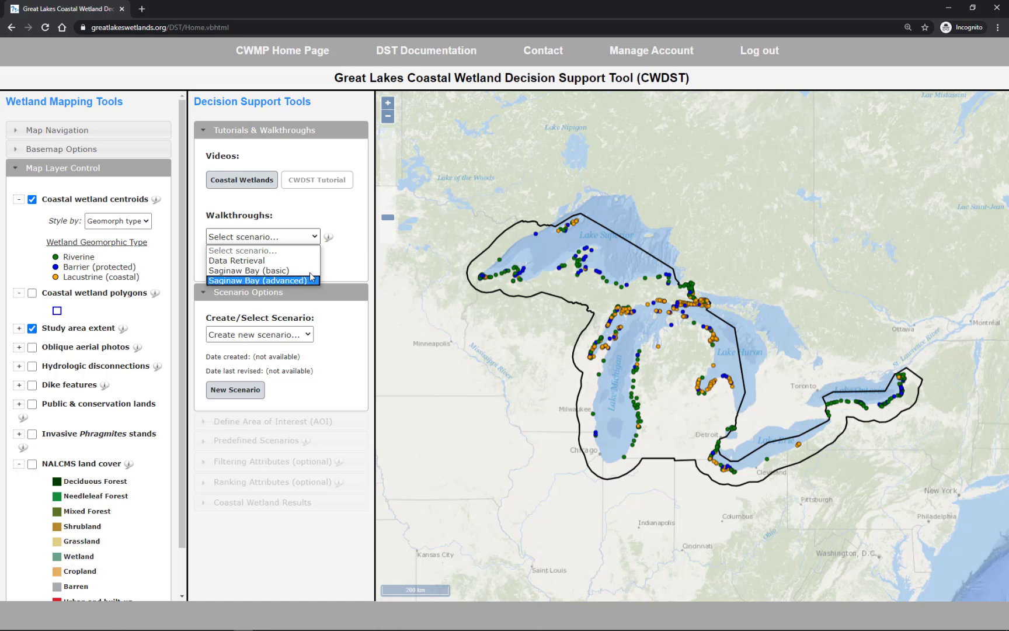
click(315, 238)
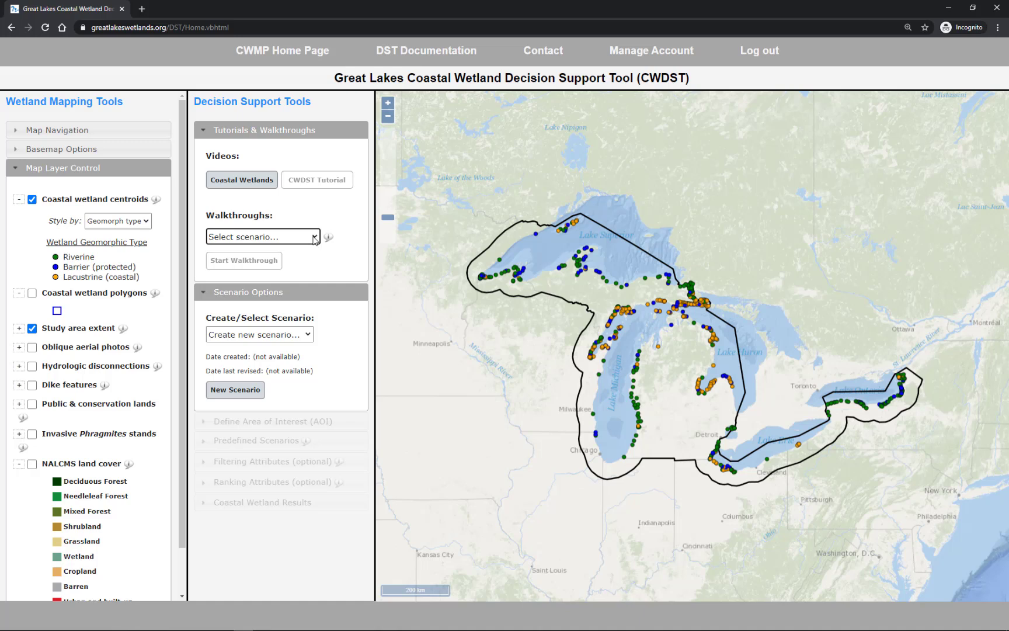
click(286, 131)
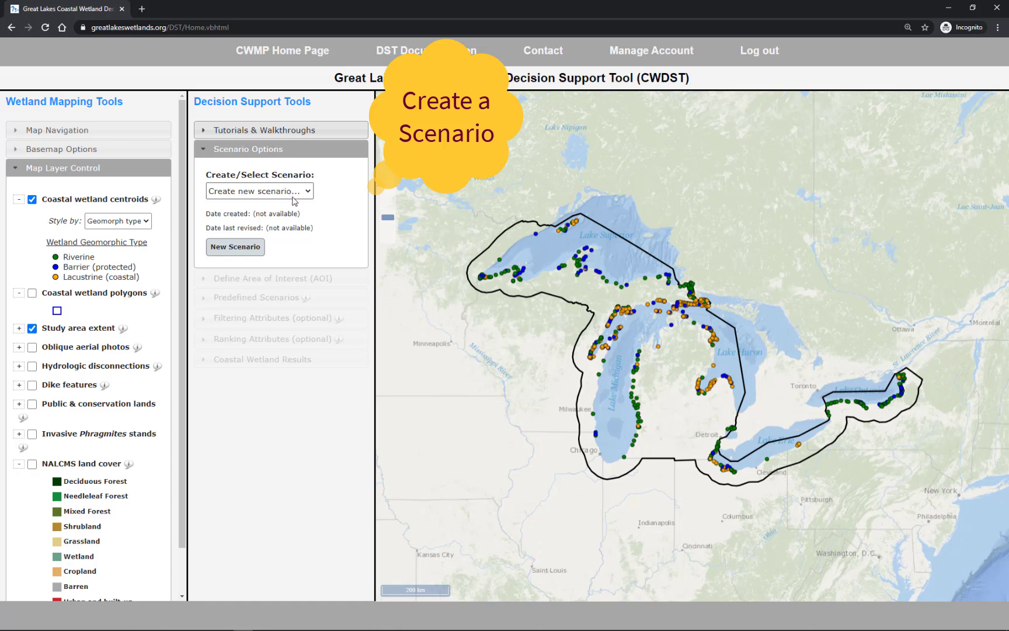
Create a new DST scenario named "Saginaw Bay".
click(237, 247)
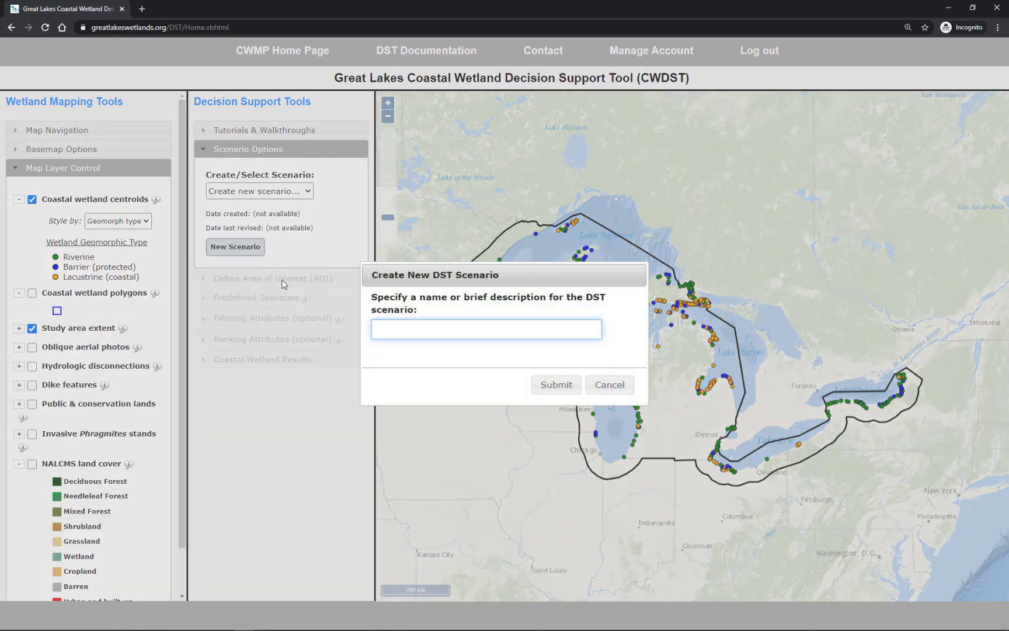
text(Saginaw Bay)
click(555, 385)
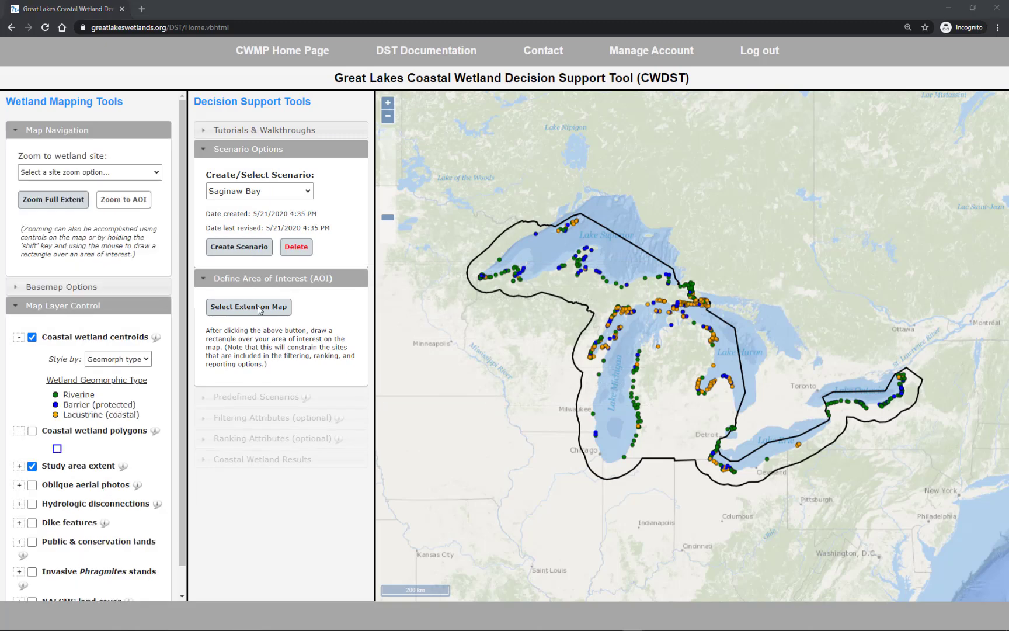
Define the scenario's area of interest with a rectangle drawn on the map around the wetlands bordering Saginaw Bay.
click(686, 393)
drag(686, 395, 659, 343)
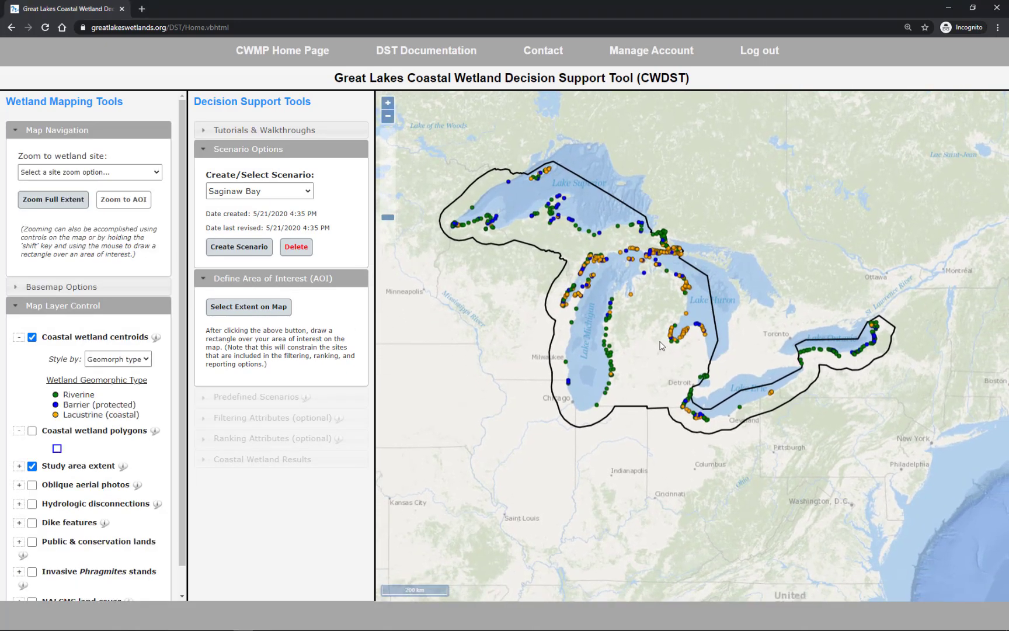
click(388, 104)
click(387, 104)
click(388, 104)
drag(431, 164, 494, 289)
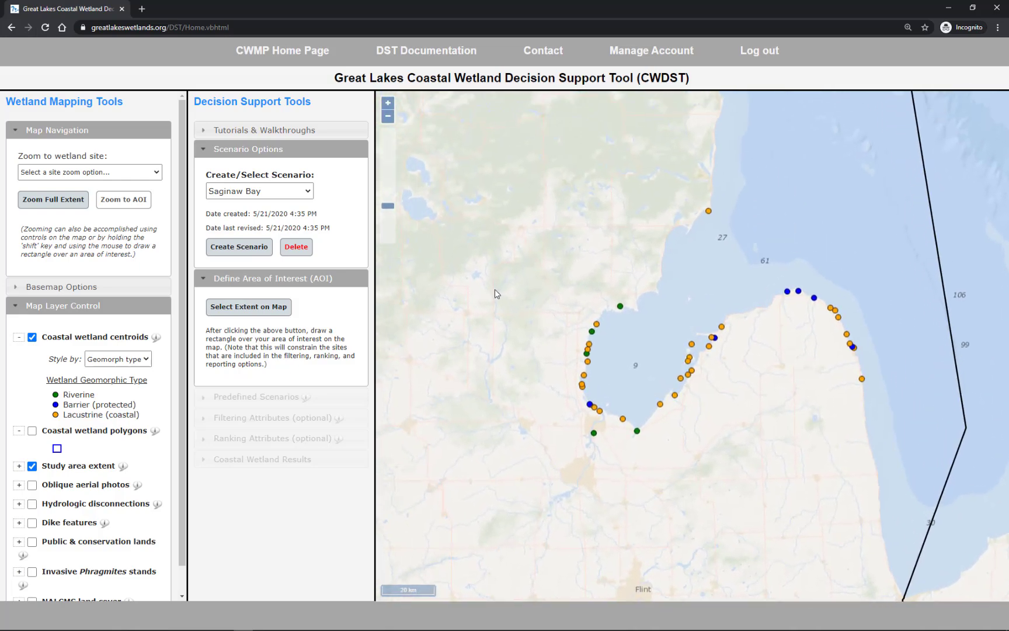
click(266, 309)
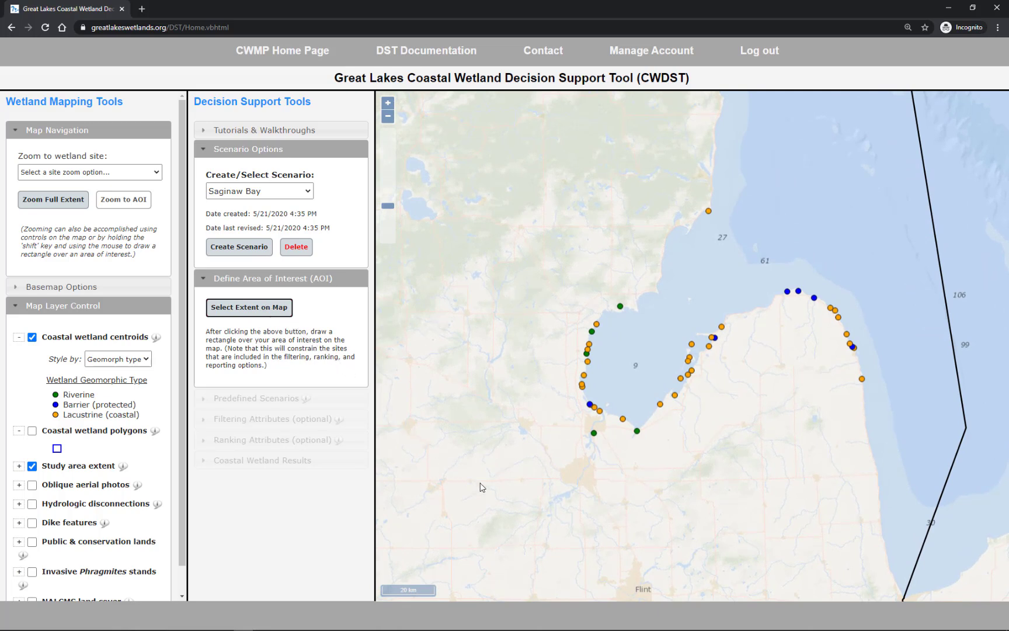
drag(501, 496, 782, 253)
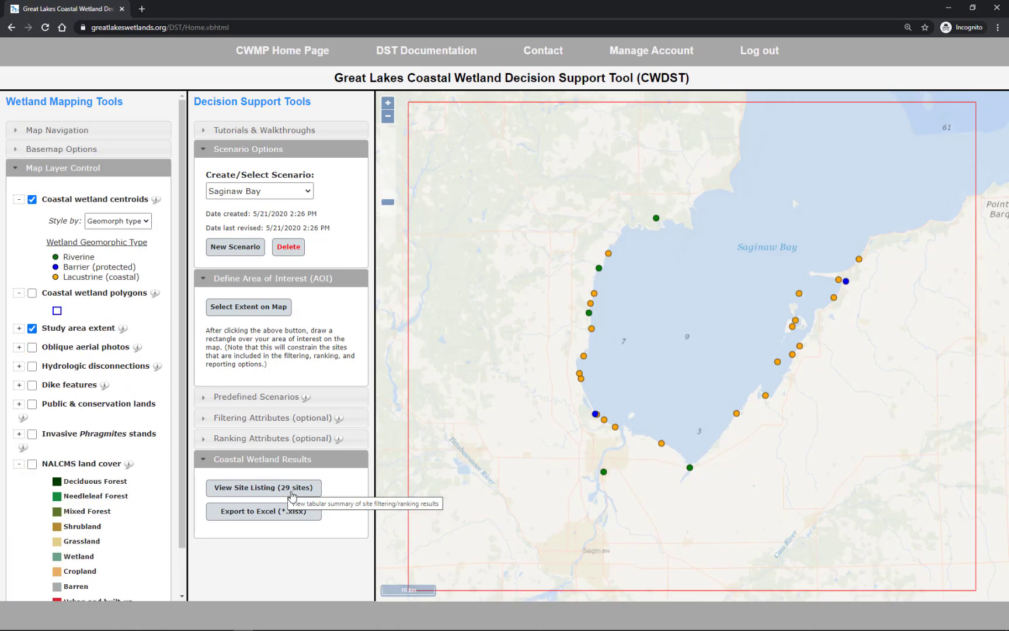
Review the listing of wetland sites inside the area of interest, then close it.
click(292, 488)
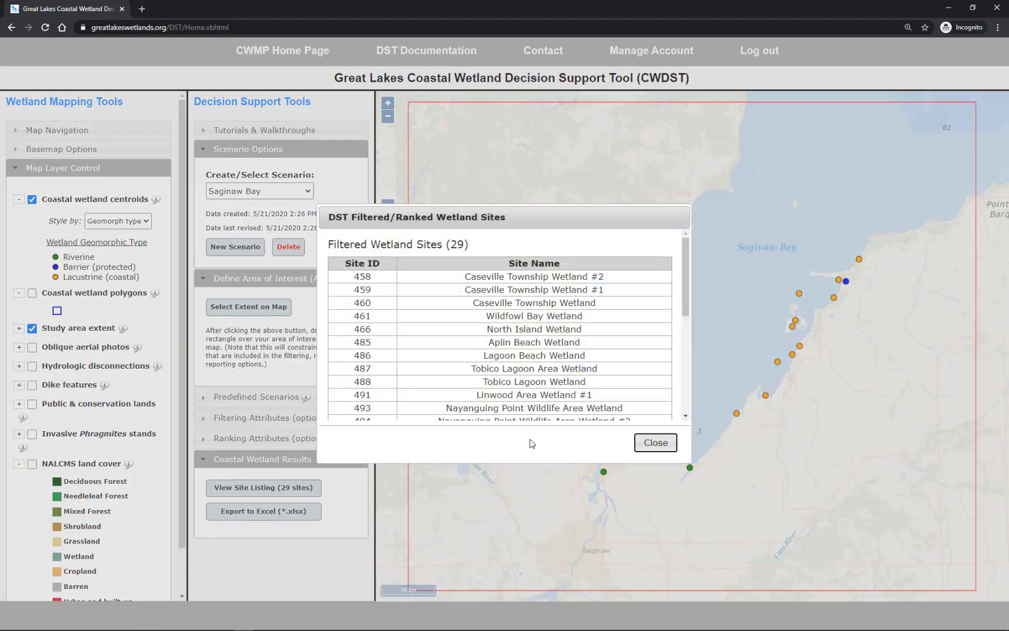
mouse_move(687, 291)
mouse_down()
mouse_move(677, 397)
mouse_move(693, 282)
mouse_up()
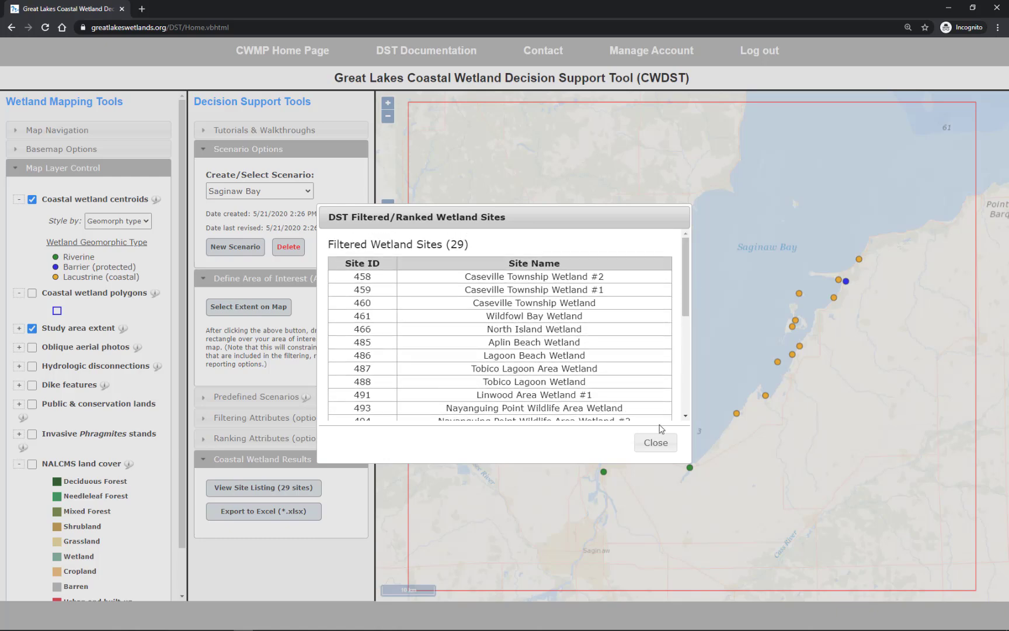
click(651, 444)
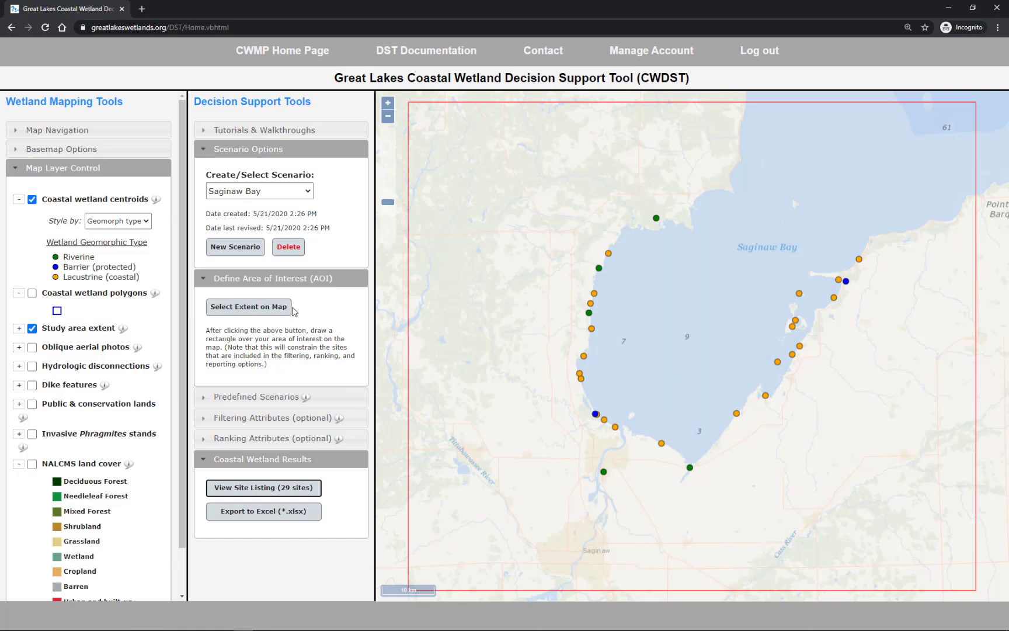
Add a % State filter with a range of 1.0 to 100.0 and apply it to the area's wetland sites.
click(286, 280)
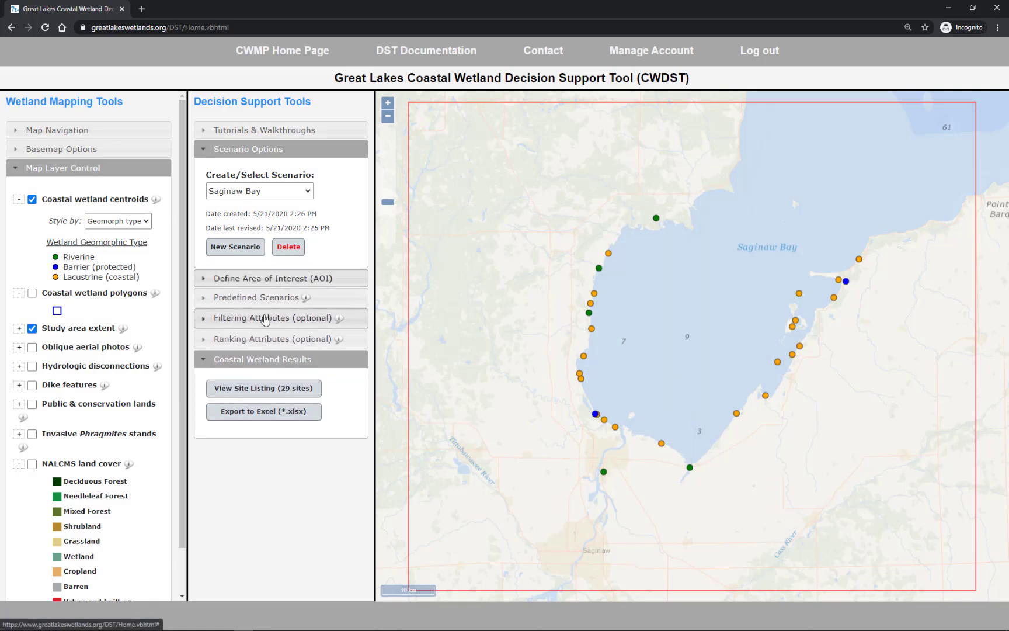
click(266, 319)
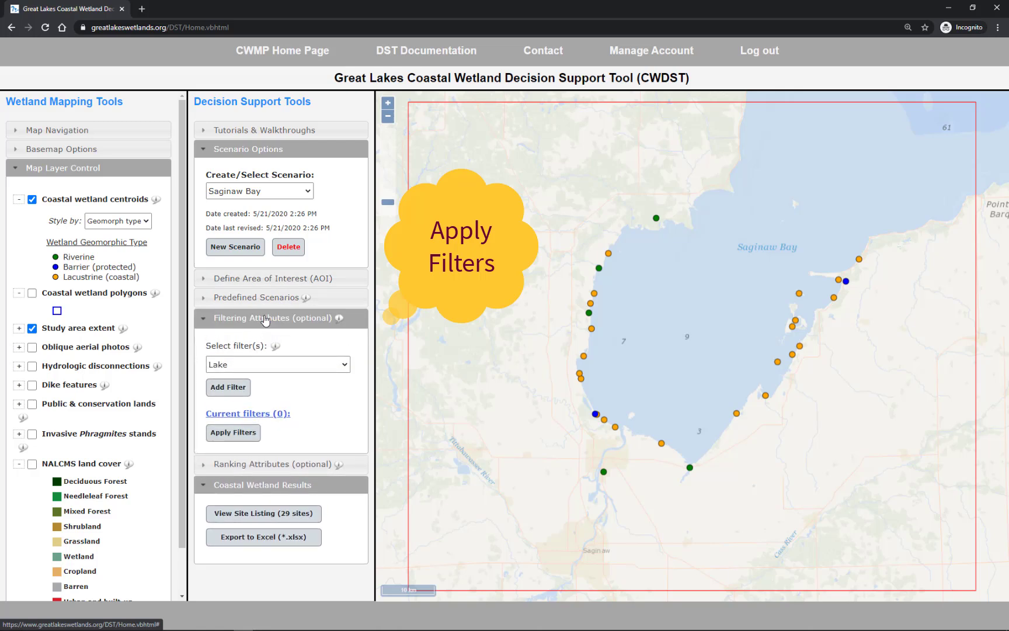
click(345, 365)
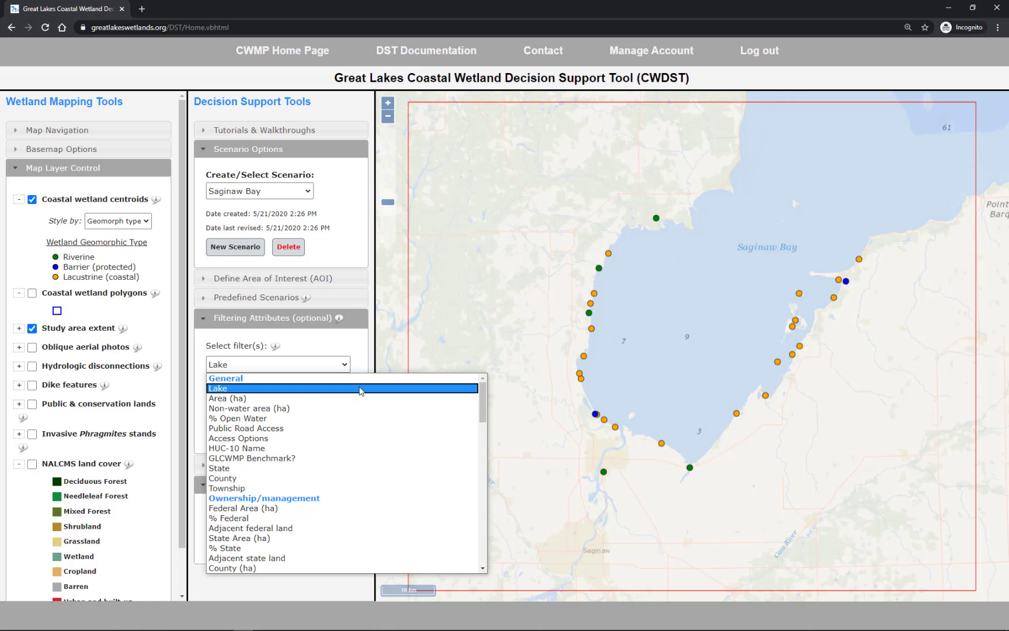
click(346, 547)
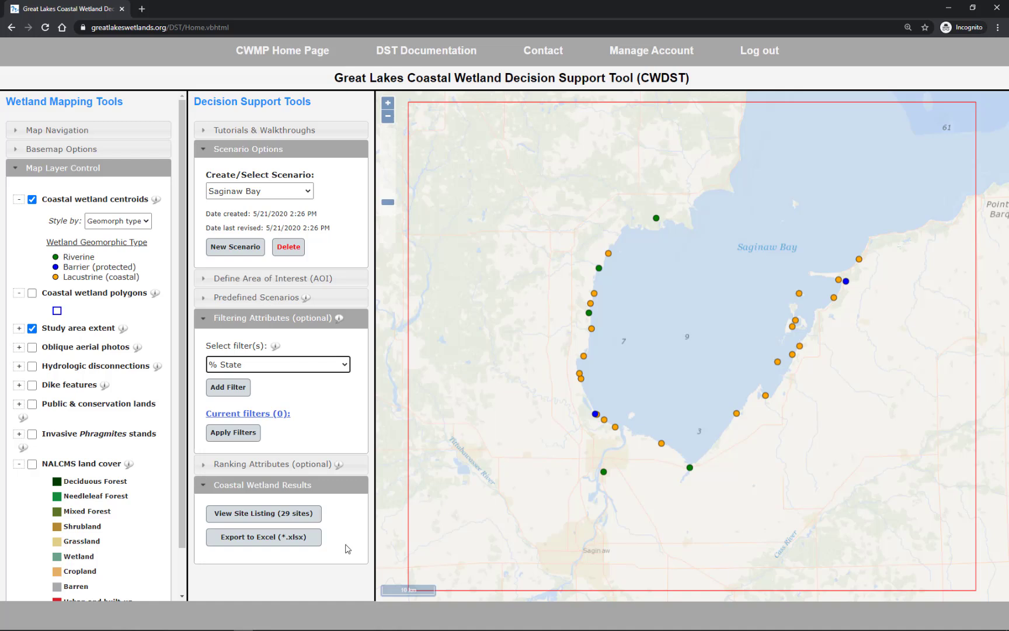
click(233, 389)
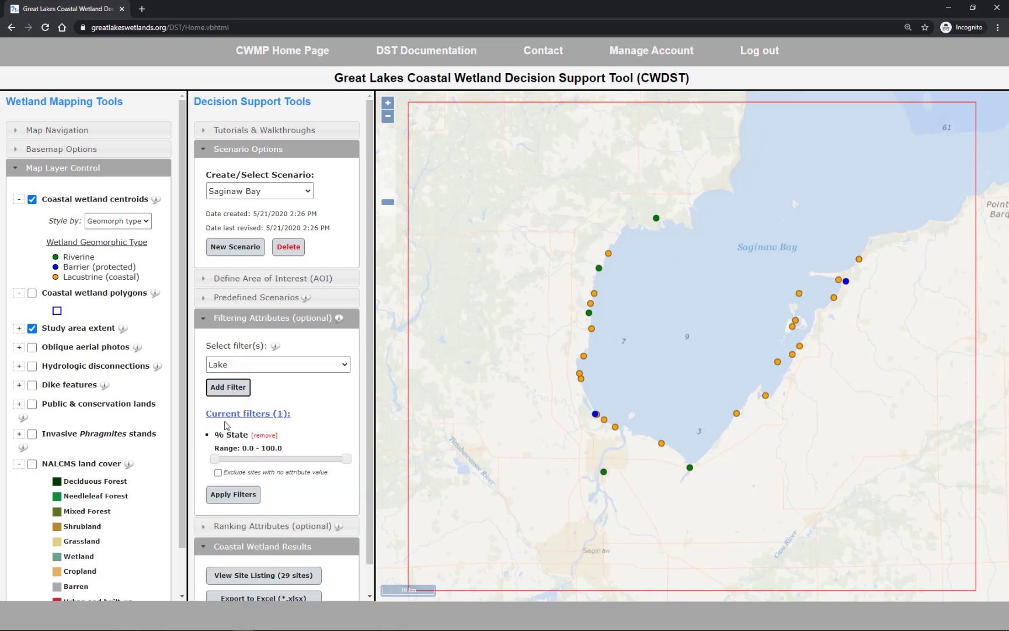
click(216, 460)
click(239, 497)
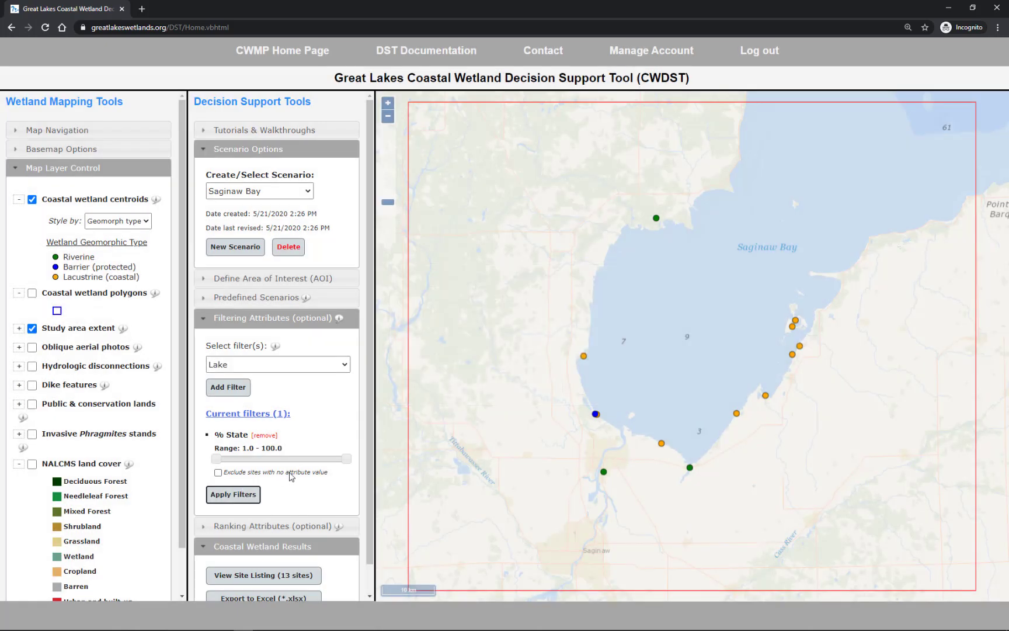
Review the listing of wetland sites that meet the % State filter and close it.
scroll(293, 474, down, 1)
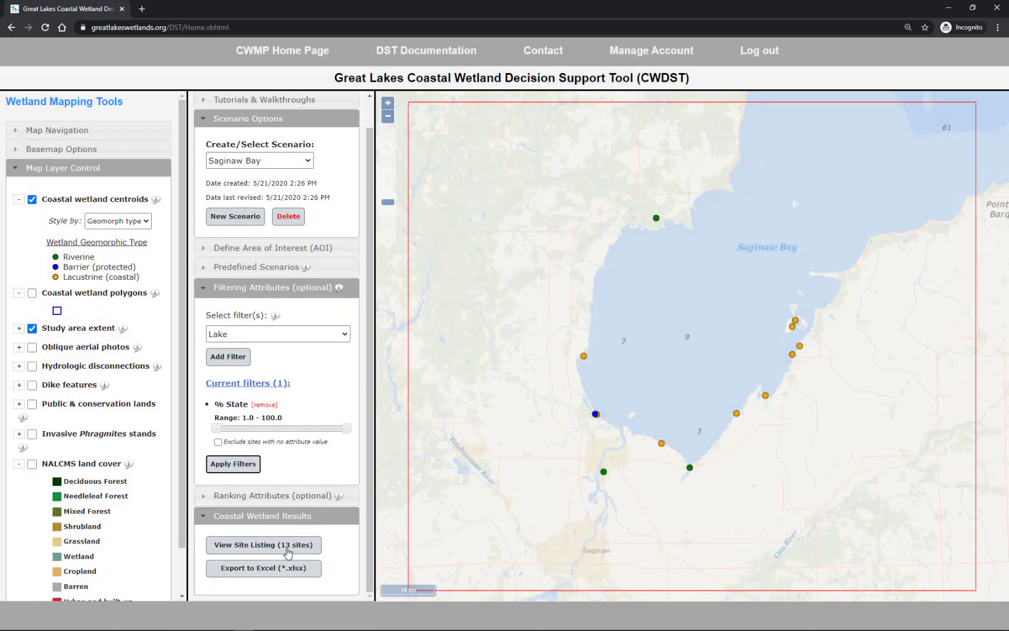
click(283, 545)
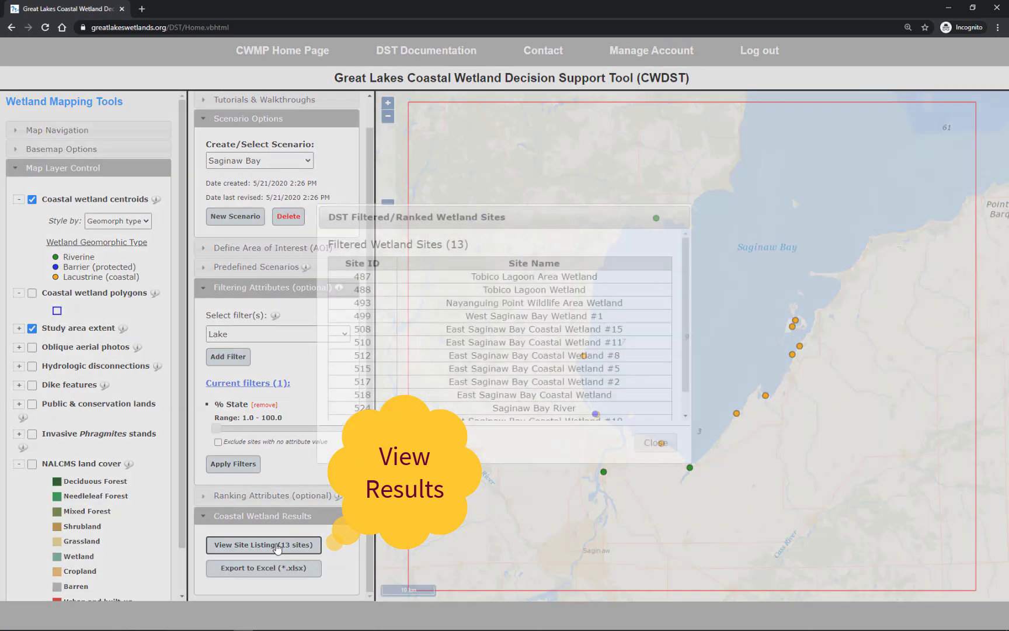
mouse_move(687, 349)
mouse_down()
mouse_move(682, 376)
mouse_move(696, 343)
mouse_up()
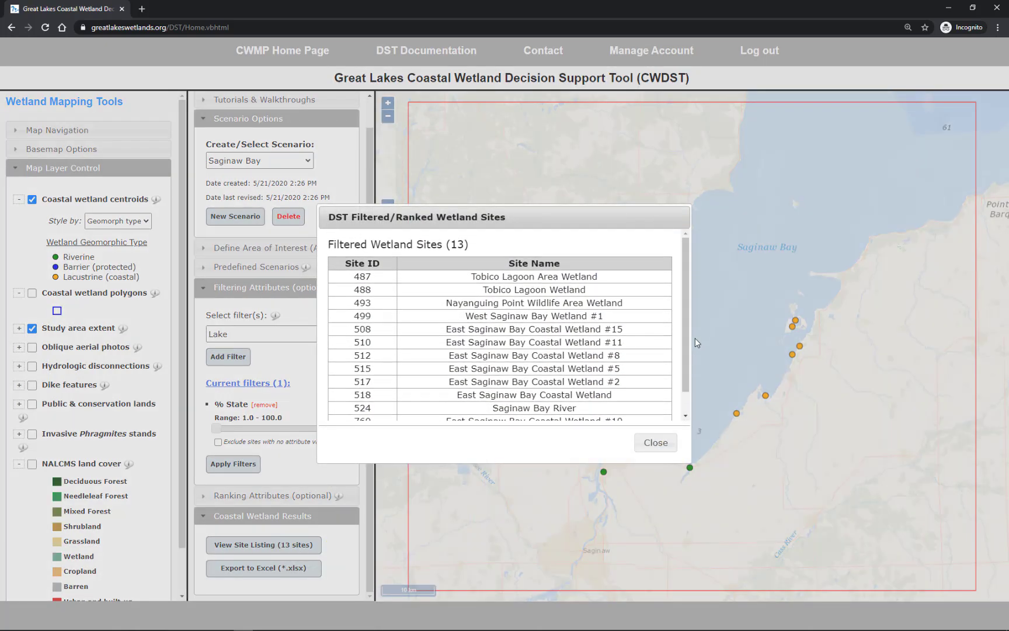
click(650, 445)
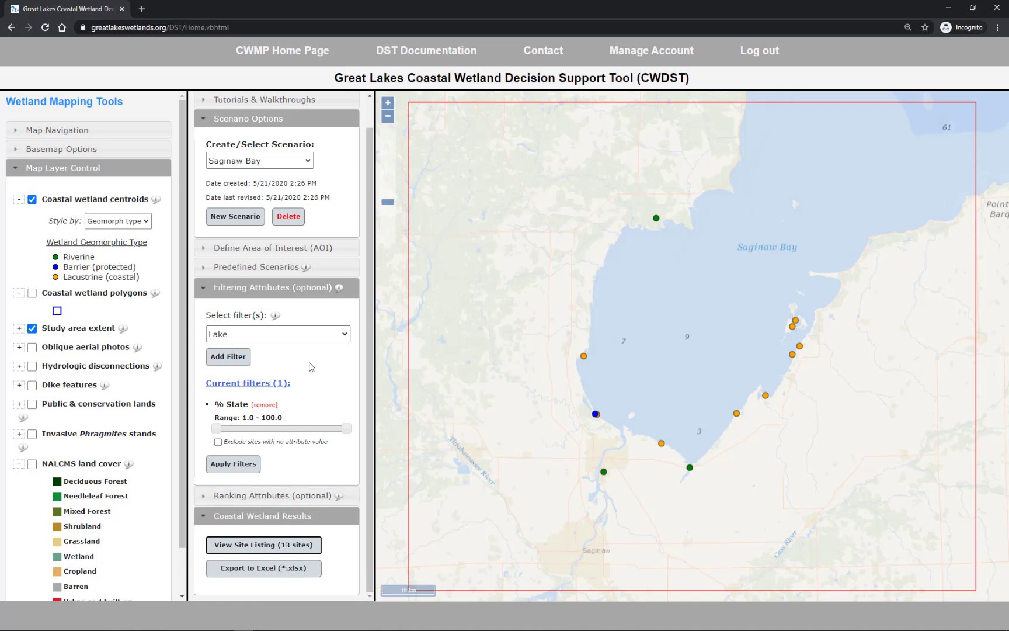
Add a Public Road Access filter set to Yes and apply it together with the % State filter.
click(315, 338)
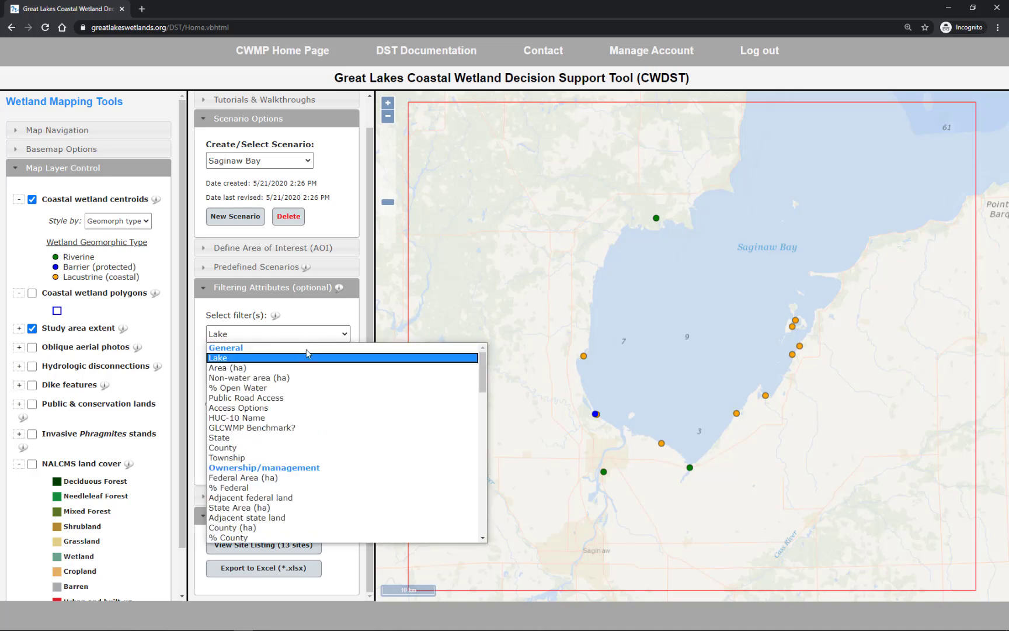
click(296, 398)
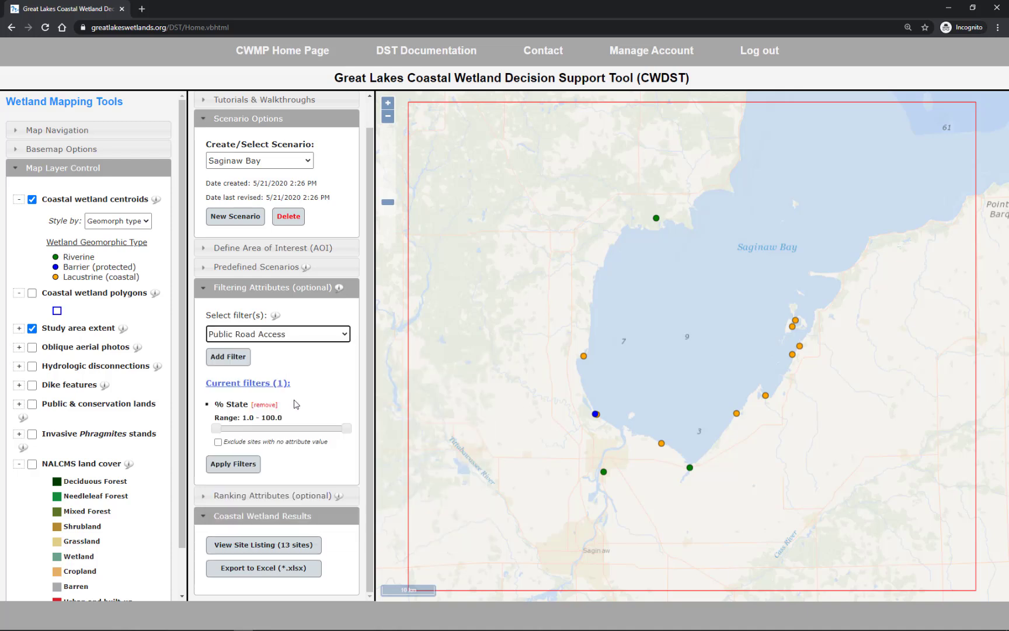
click(230, 358)
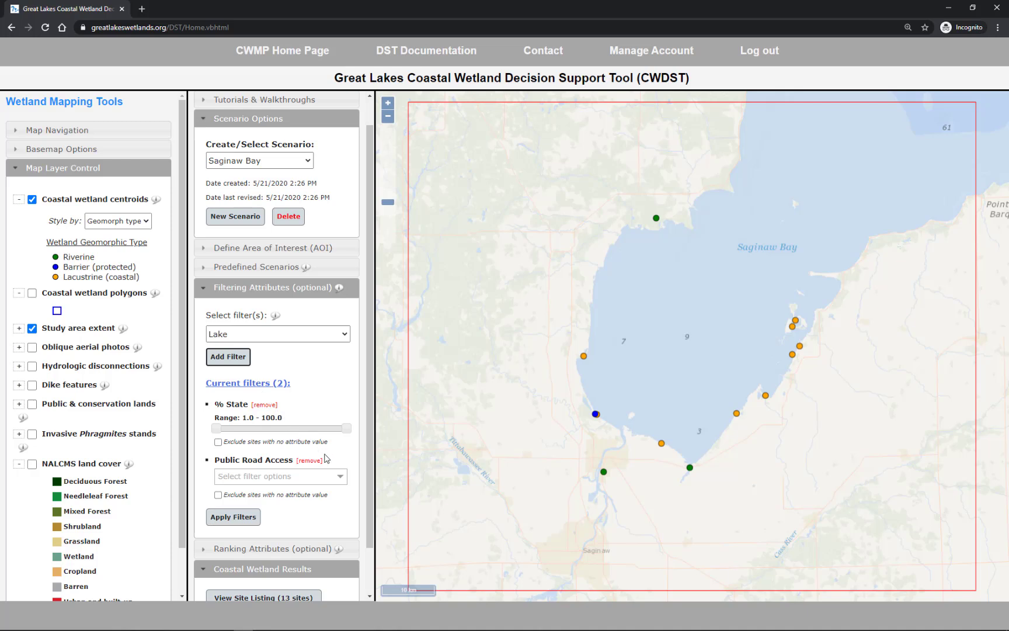
click(340, 478)
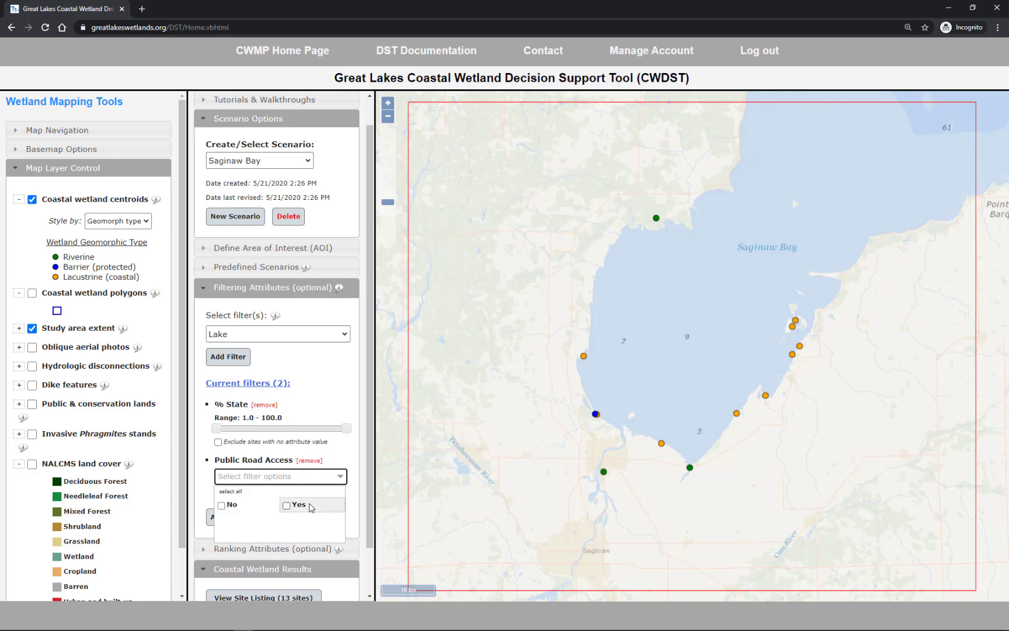
click(286, 506)
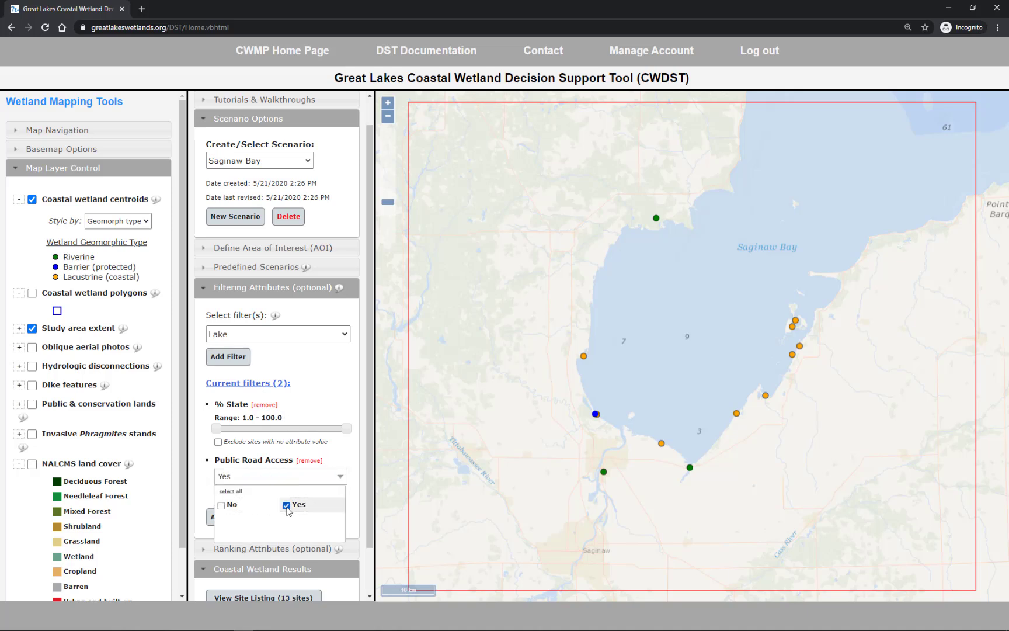
click(340, 478)
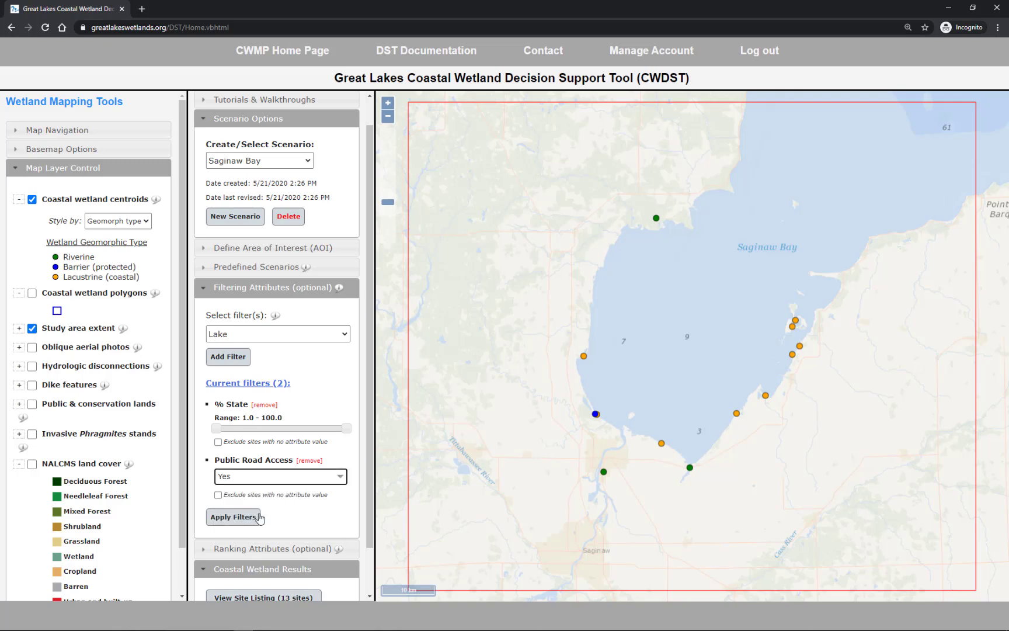
click(239, 518)
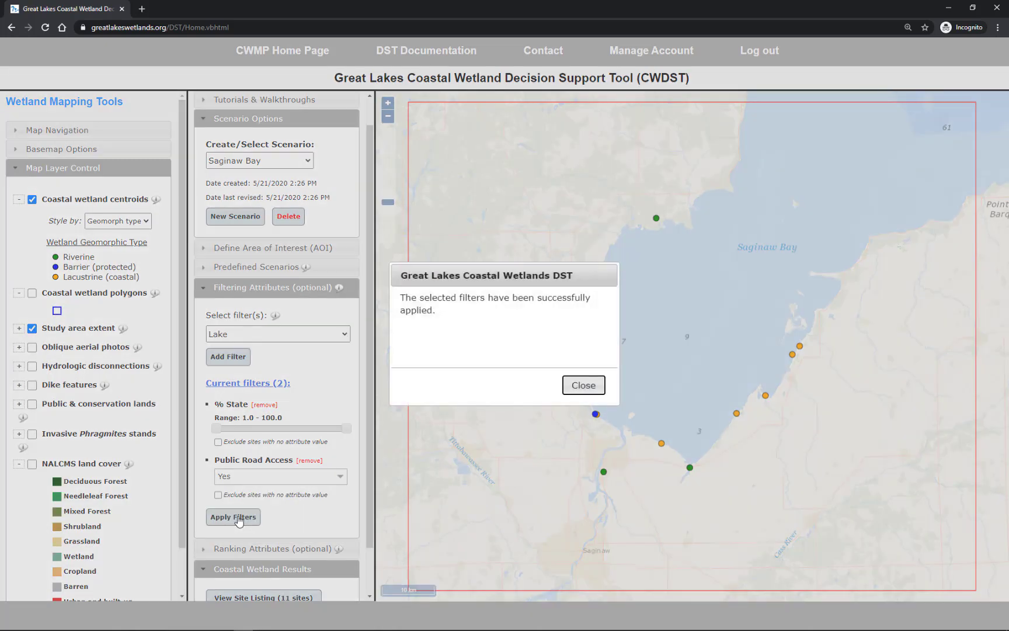
key(Return)
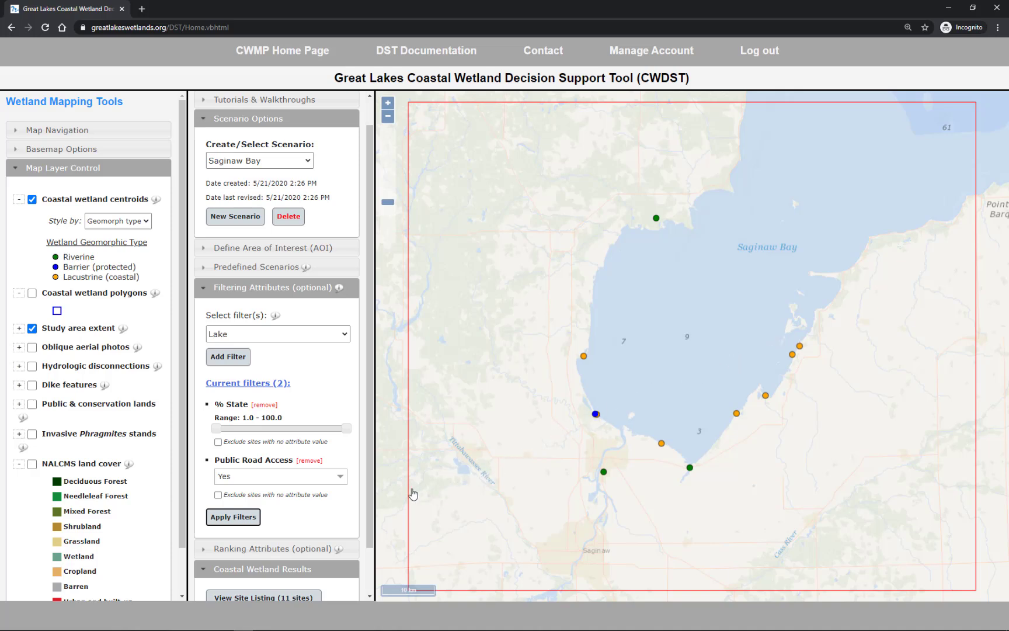
scroll(324, 516, down, 1)
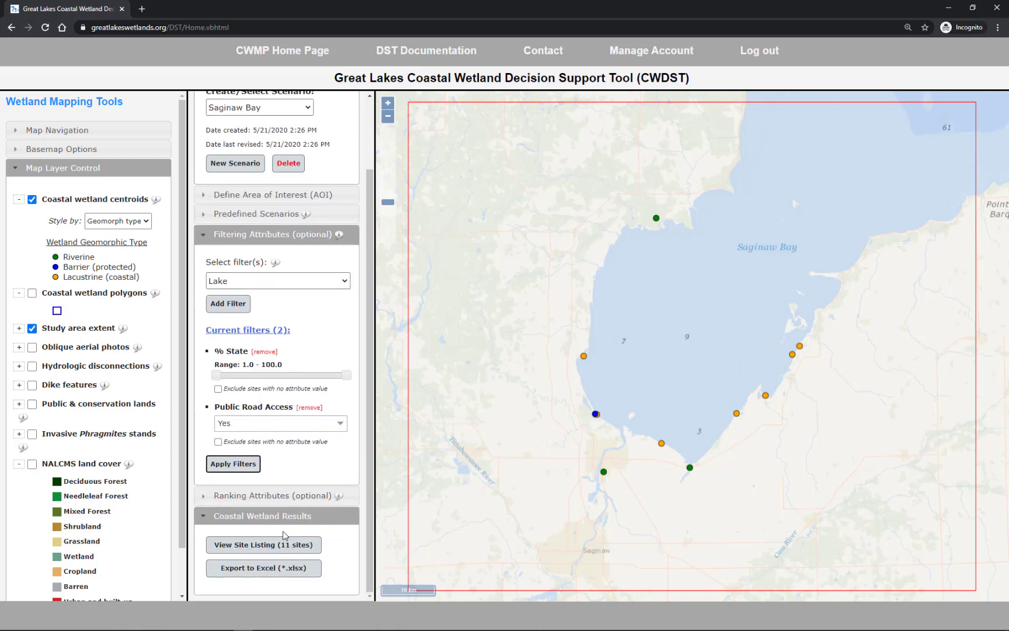
Collapse the filtering section and add Fish IBI % Score as a ranking attribute for the filtered wetlands.
click(310, 235)
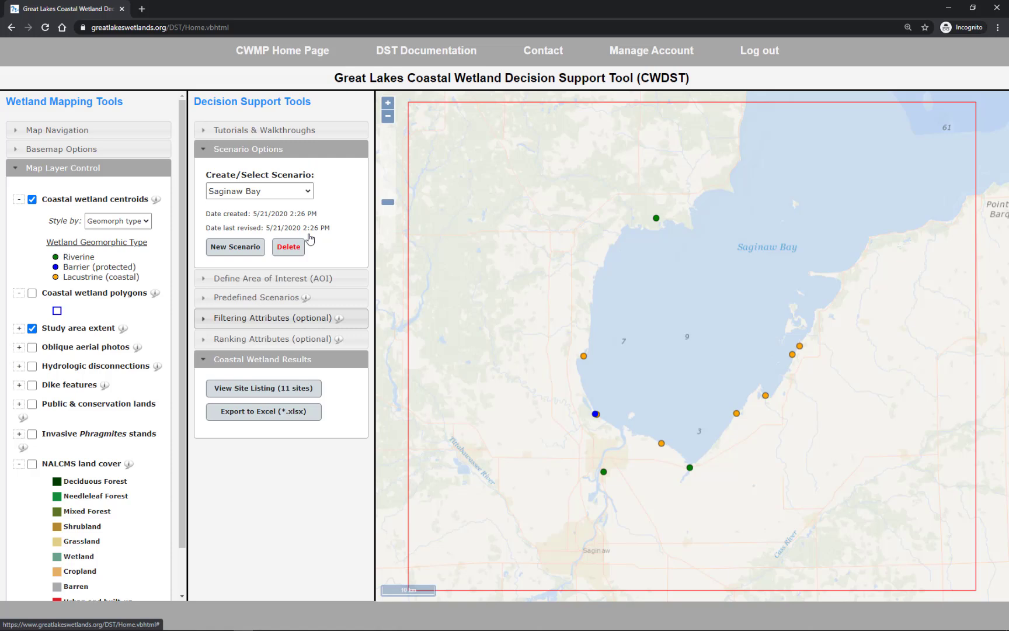
click(310, 340)
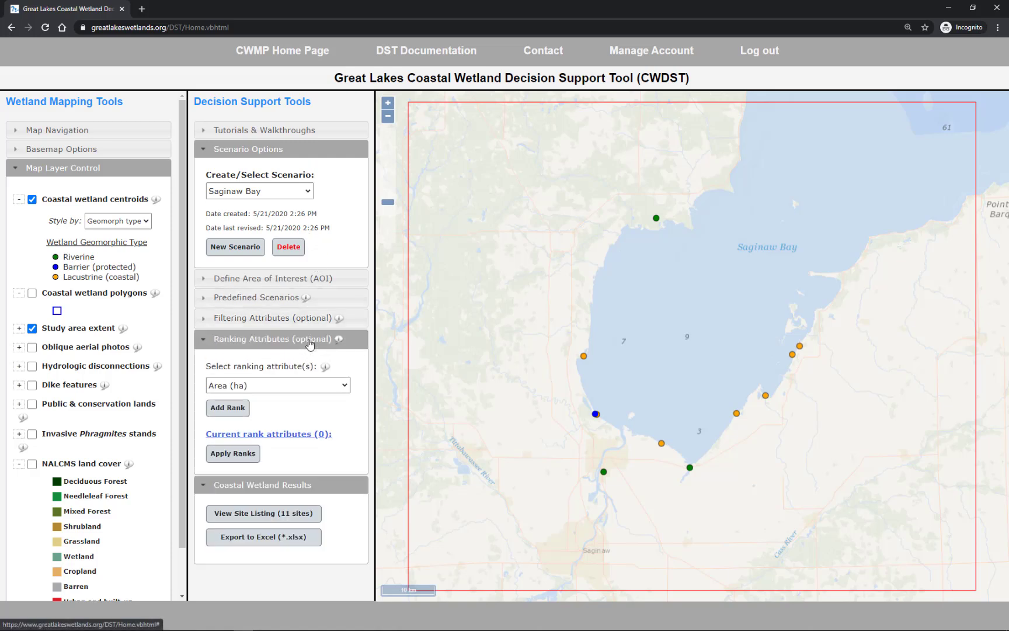
click(314, 385)
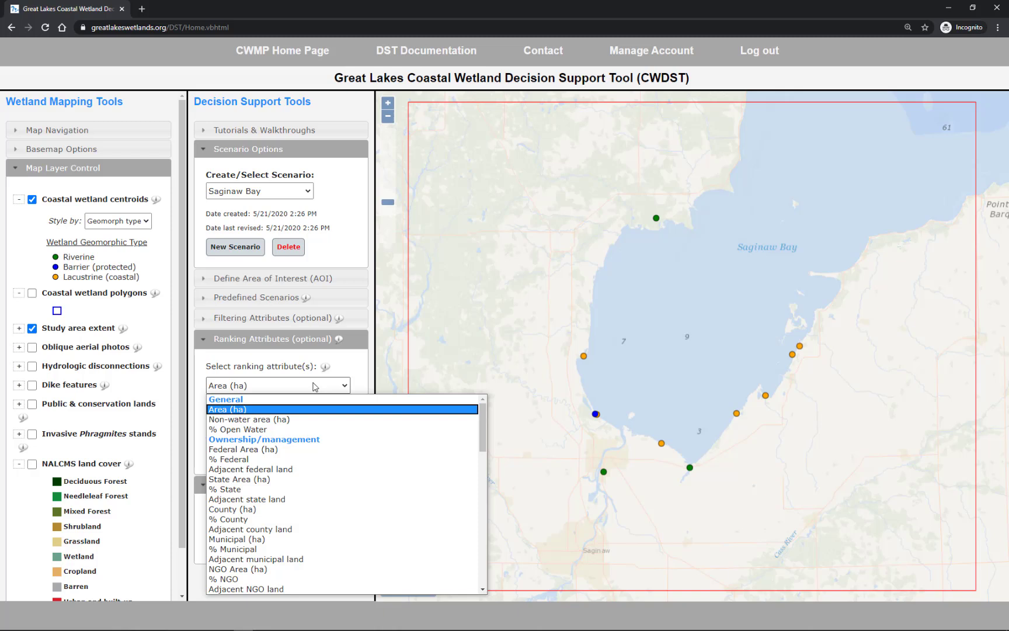
drag(484, 435, 482, 544)
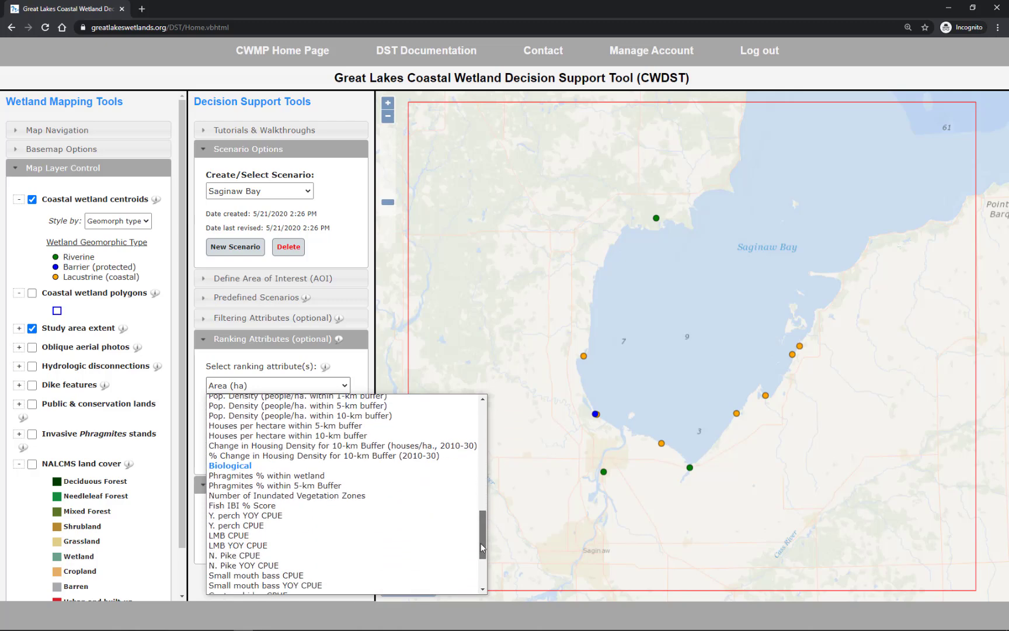
click(308, 505)
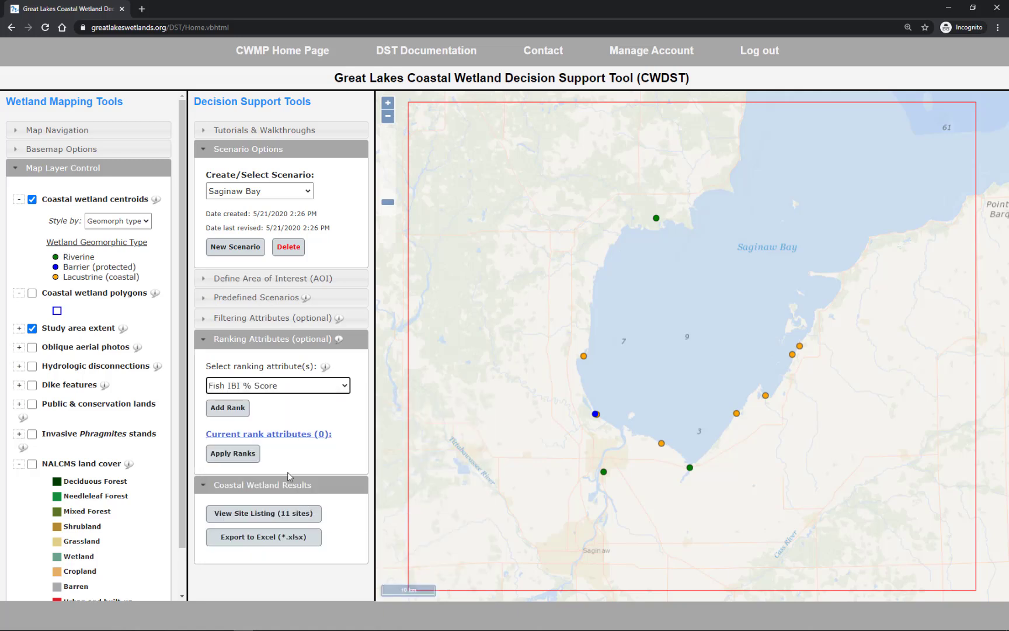
click(227, 416)
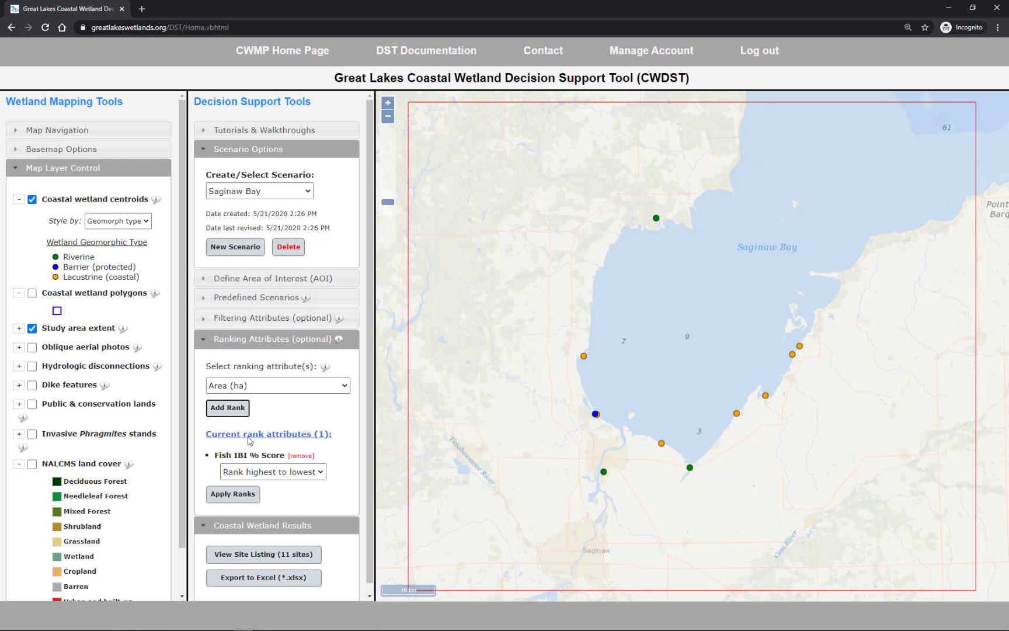
Rank the Fish IBI % Score from highest to lowest and apply the ranking to the sites.
click(322, 473)
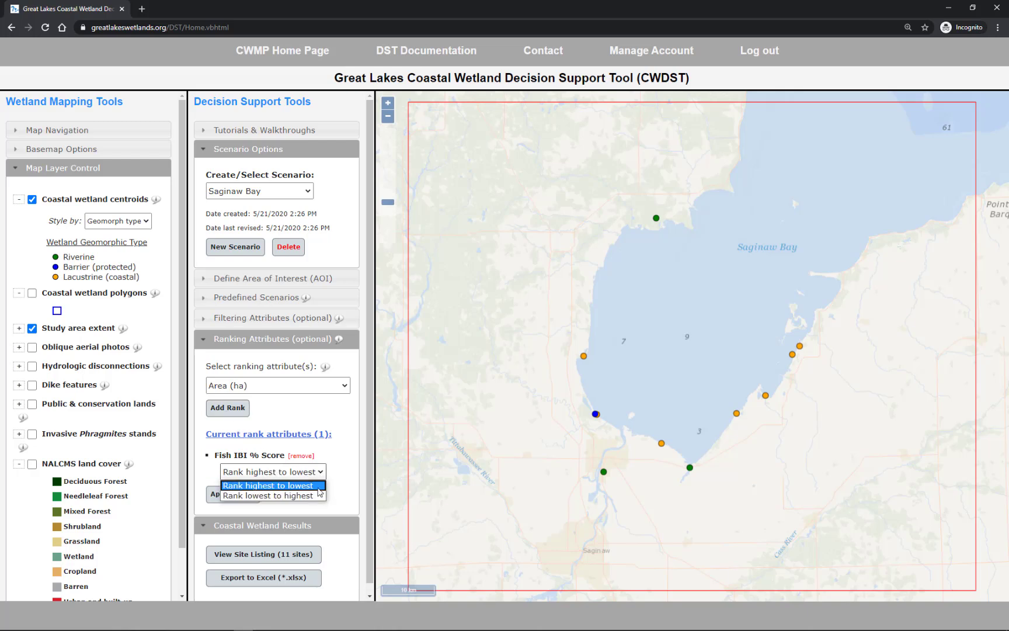
click(319, 486)
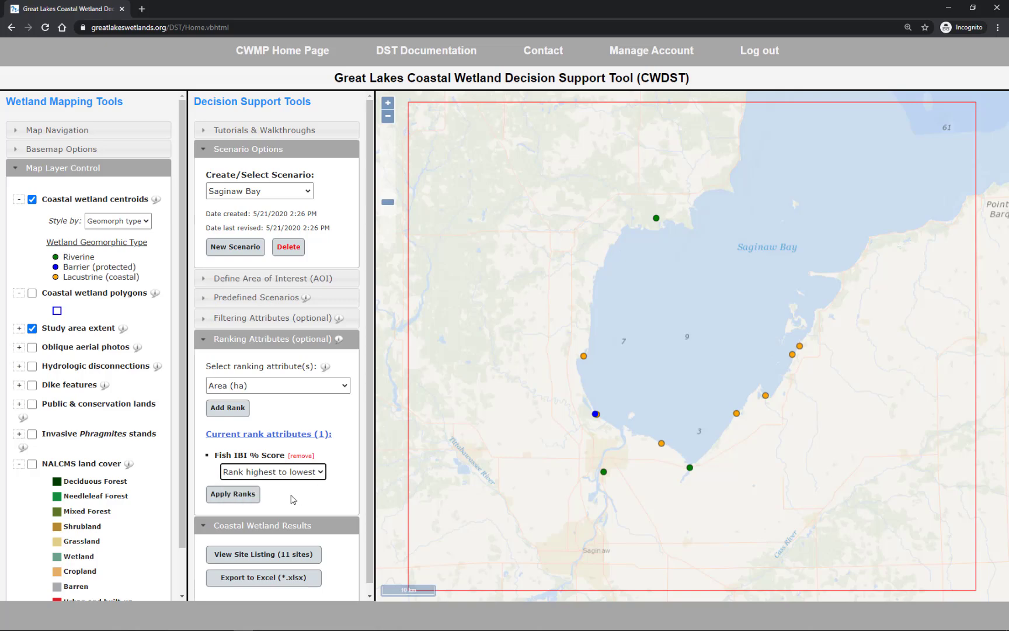
click(234, 495)
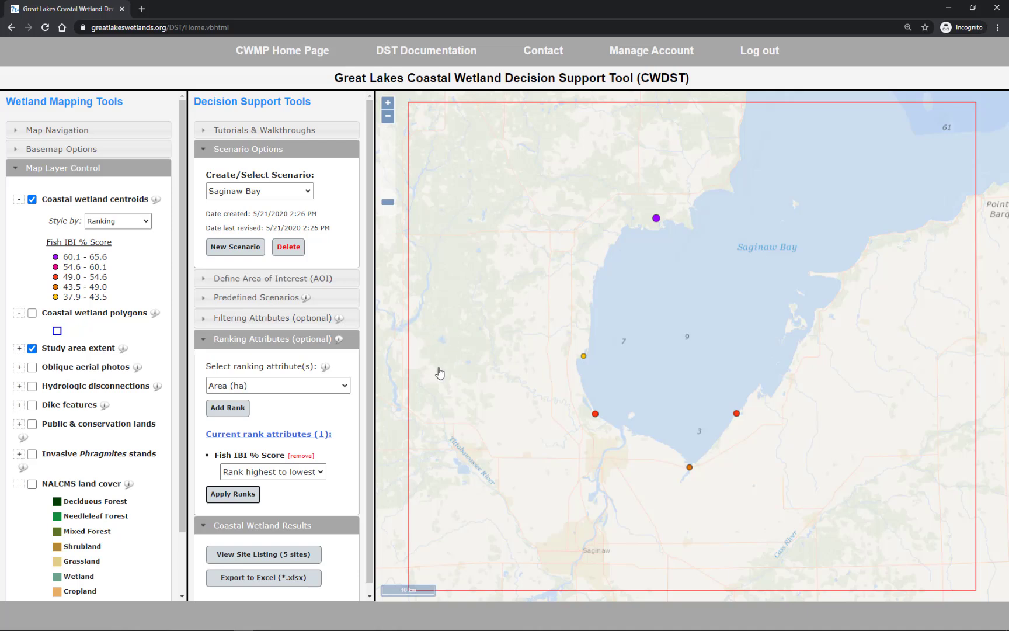
Review the listing of wetland sites ranked by Fish IBI % Score and close it.
click(284, 555)
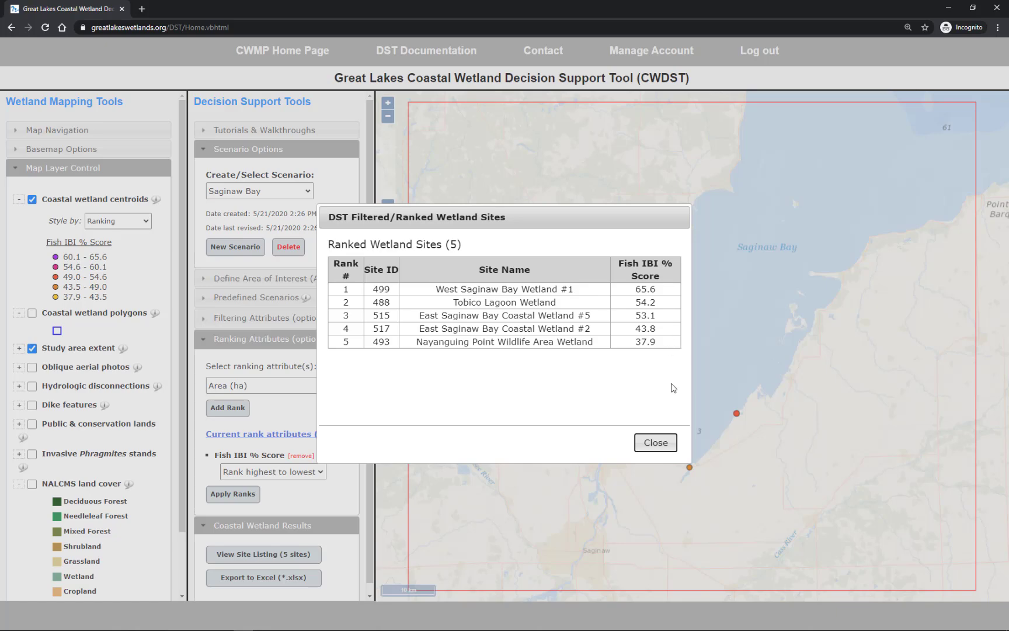
click(656, 444)
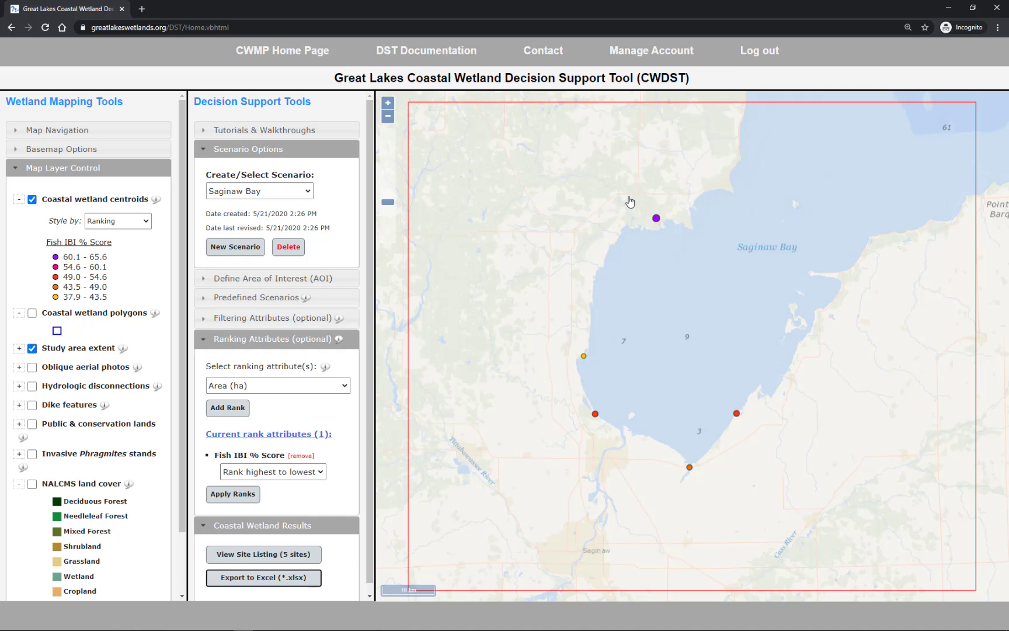
Zoom in on the top-ranked wetland site near Point au Gres and show the coastal wetland polygons.
drag(603, 187, 725, 257)
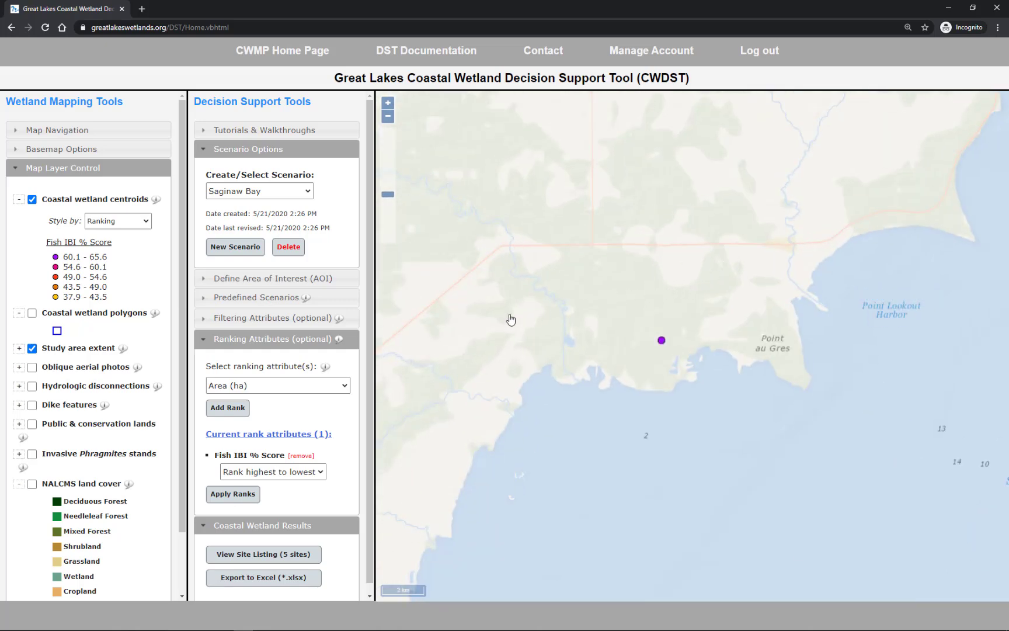
scroll(104, 382, down, 1)
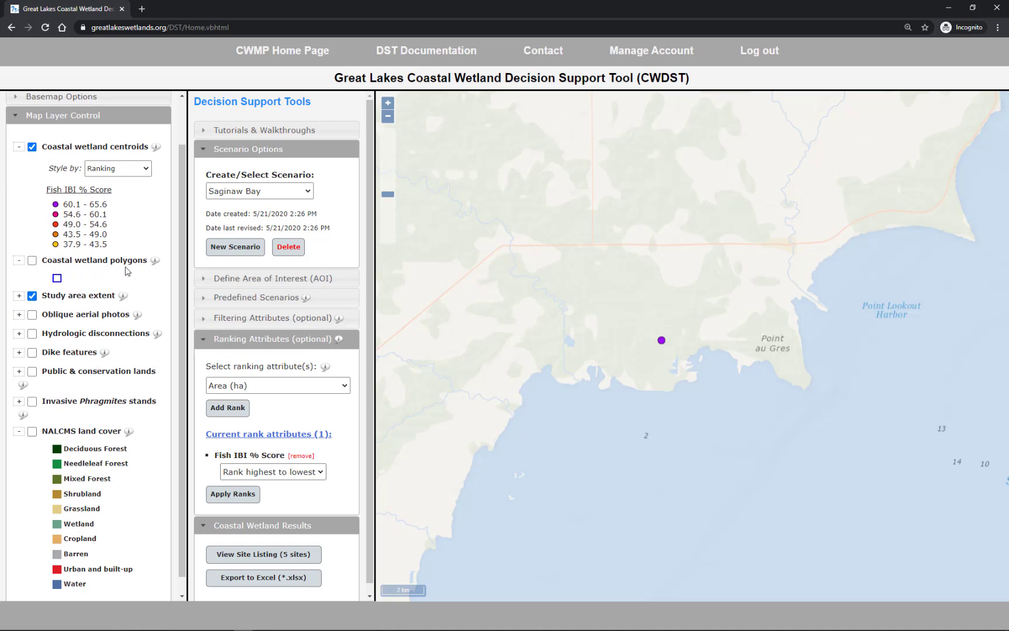
click(32, 261)
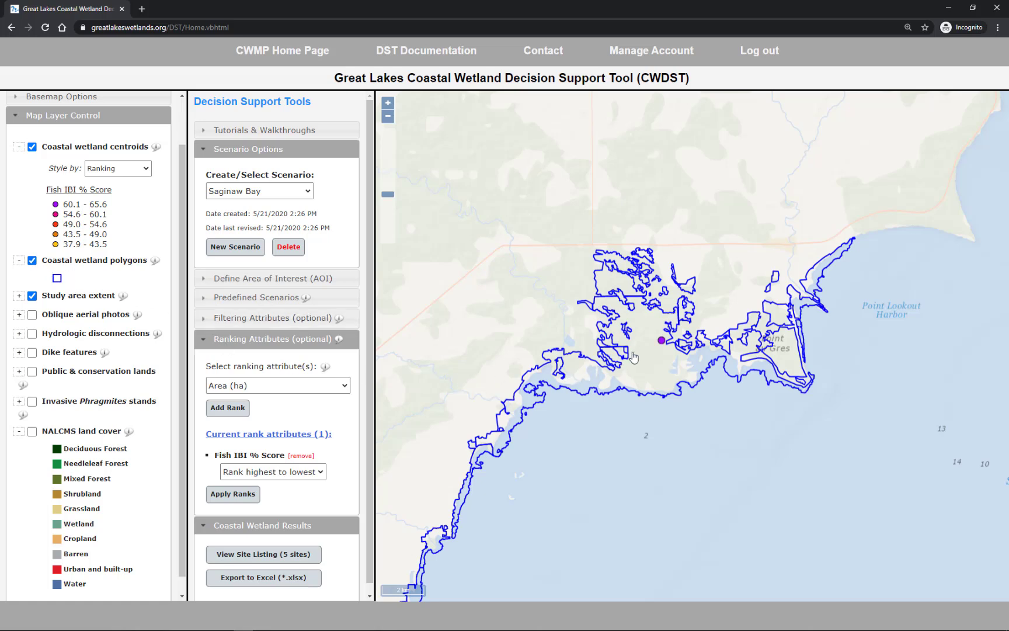
Inspect the site information and species list of West Saginaw Bay Wetland #1, closing both when done.
click(661, 342)
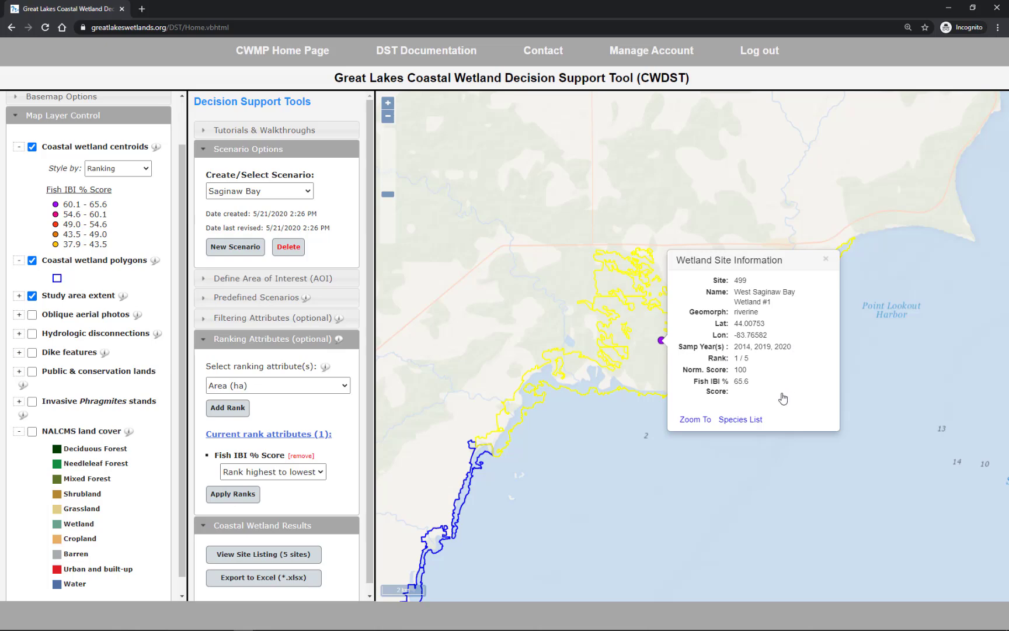
click(746, 428)
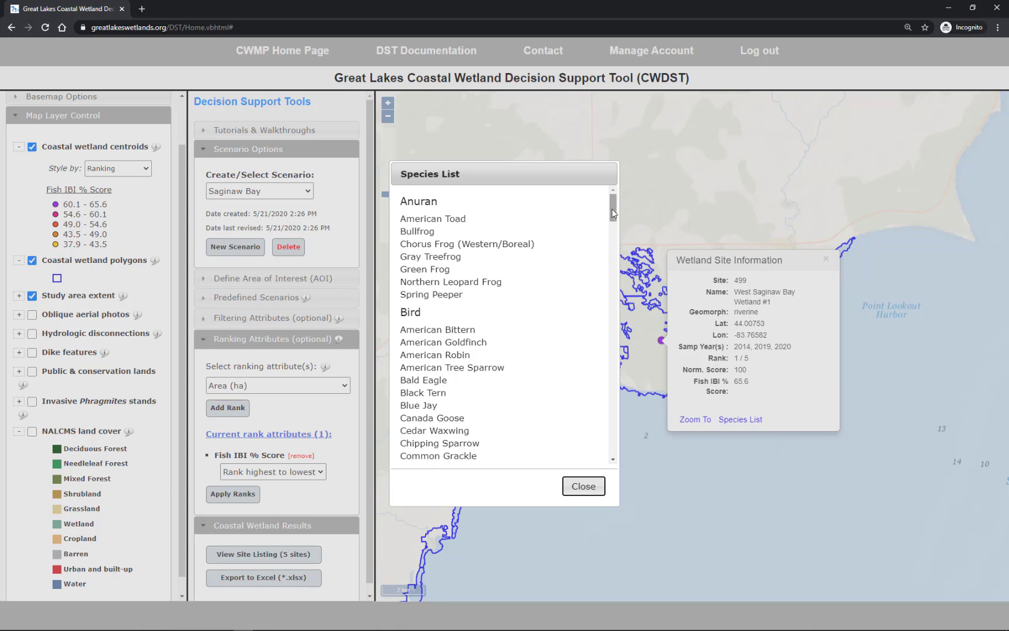
drag(613, 213, 586, 487)
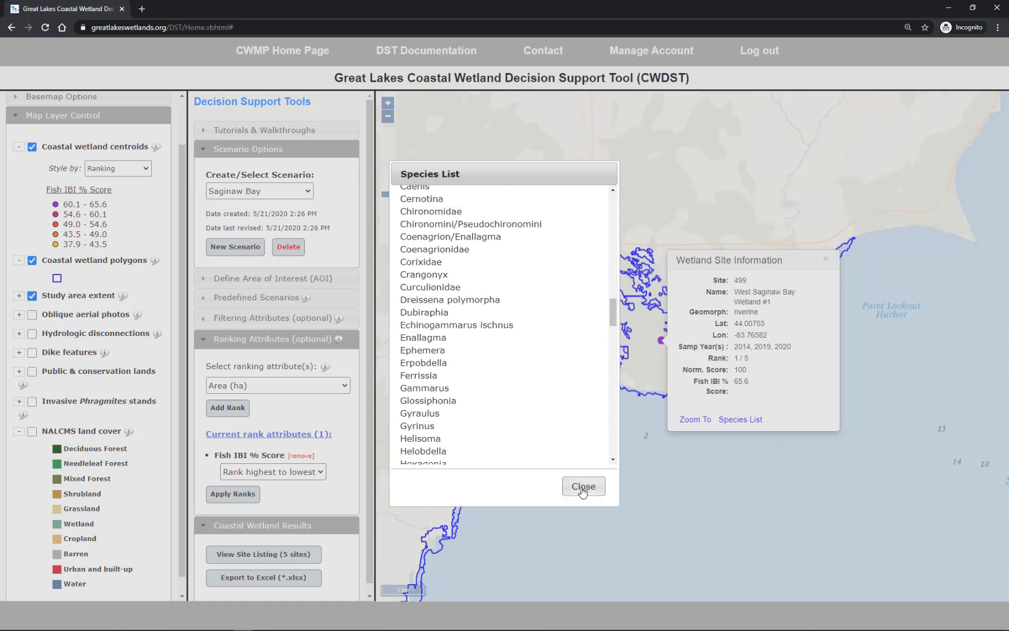
click(584, 485)
click(826, 258)
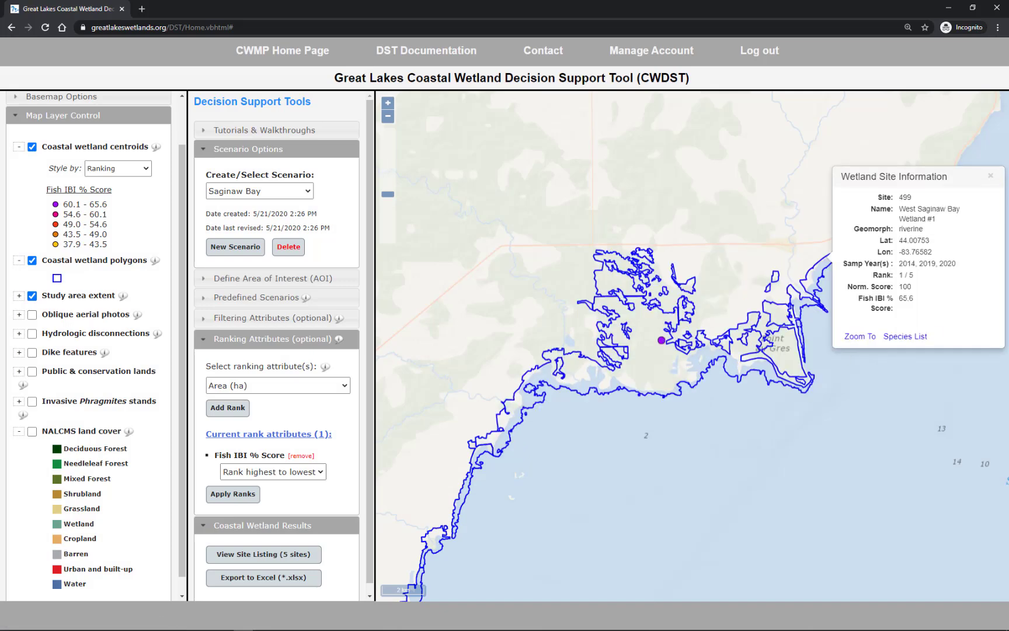
click(991, 178)
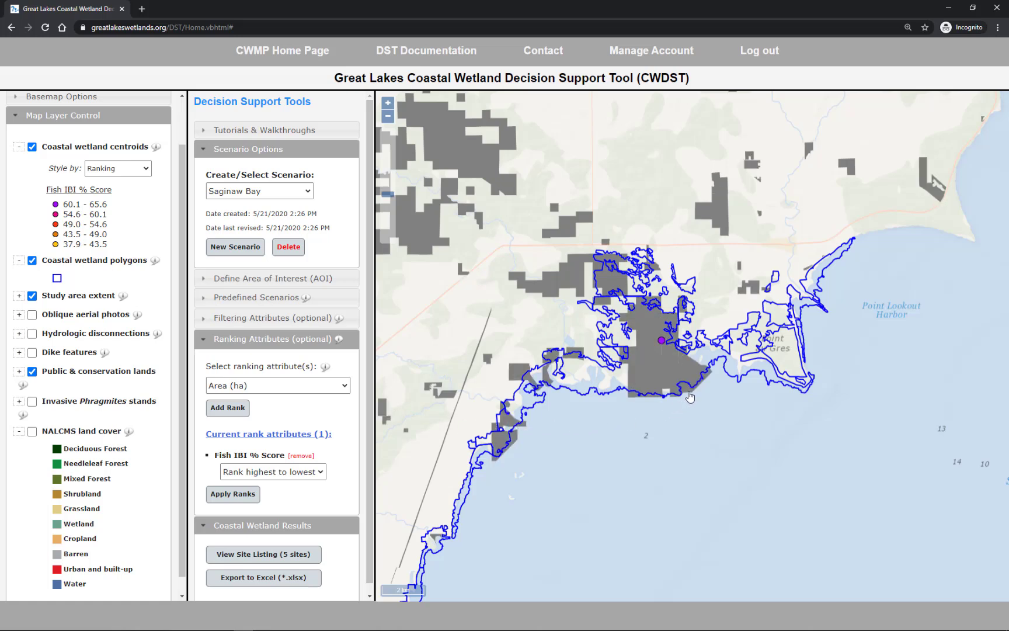
Check the ownership details of the public land around West Saginaw Bay Wetland #1 and hide the public and conservation lands layer.
click(690, 396)
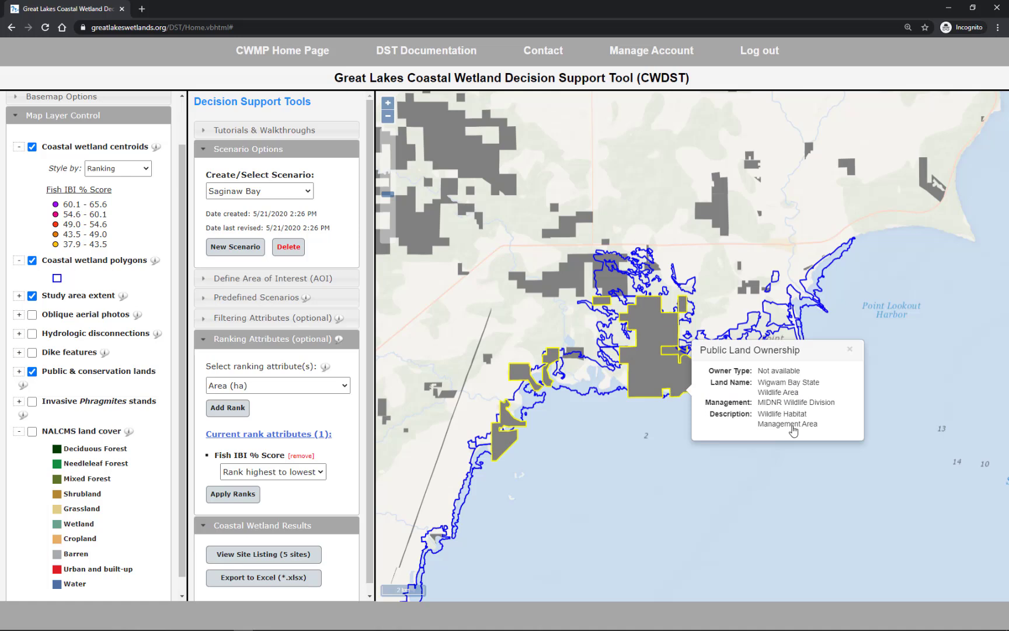
click(849, 351)
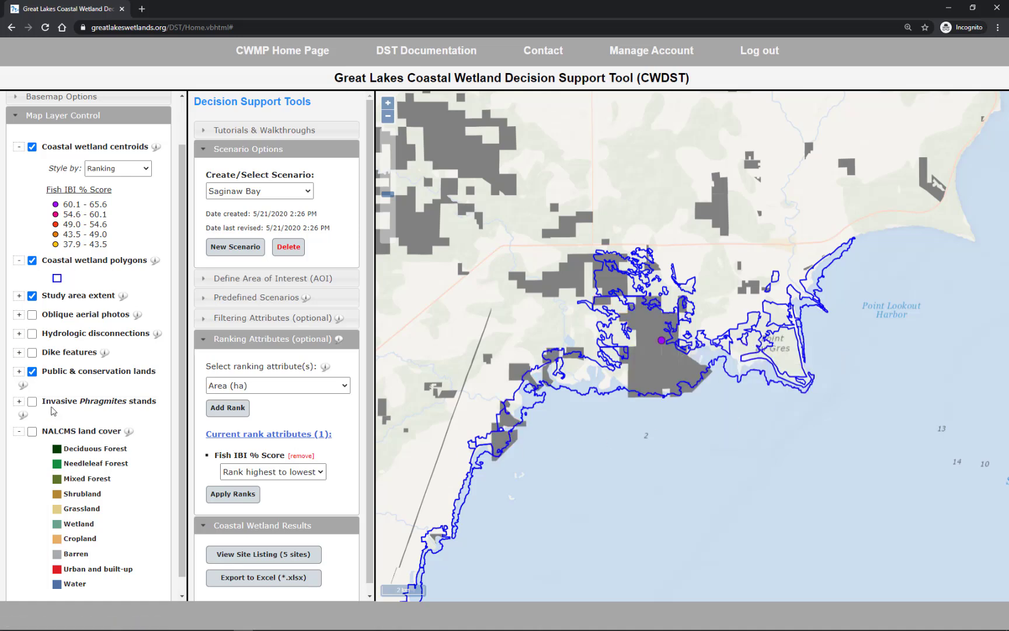
click(32, 373)
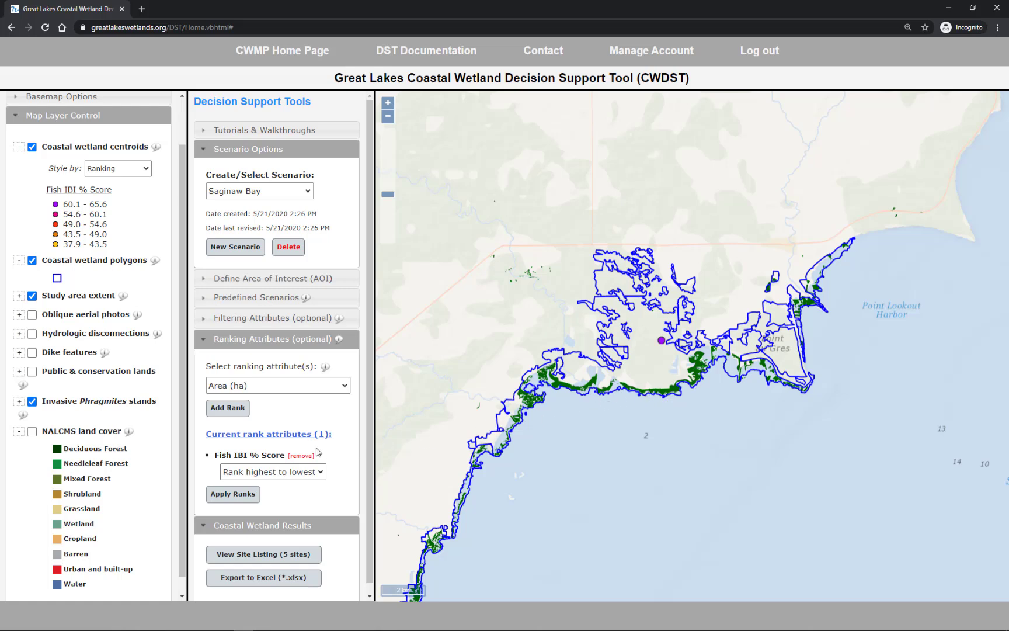
Replace the invasive Phragmites stands layer with NALCMS land cover to examine the area around the wetland, and hide the land cover.
click(33, 401)
click(32, 432)
scroll(34, 437, down, 1)
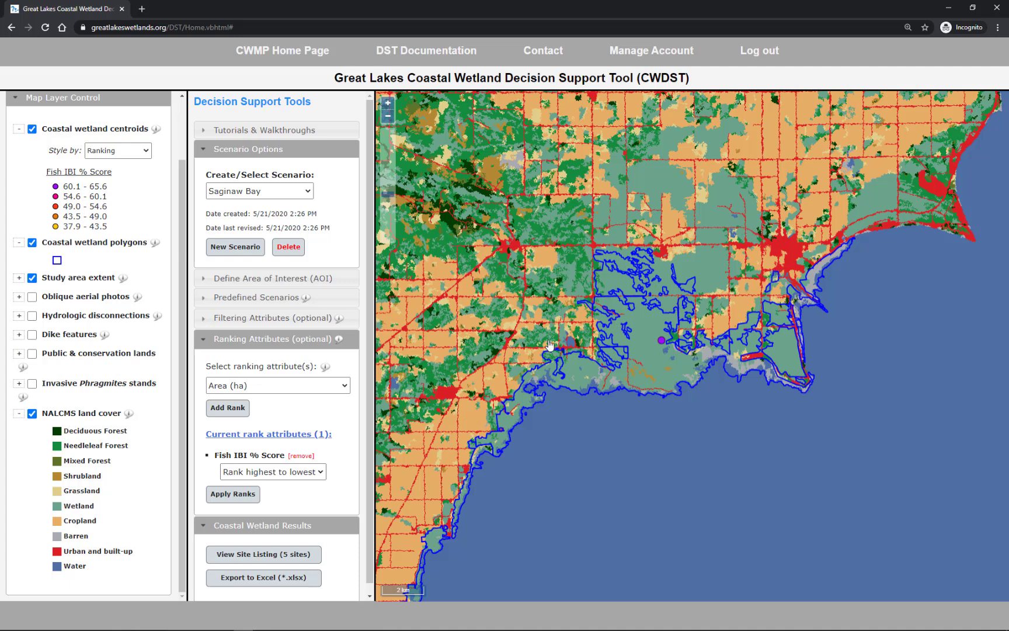
click(32, 413)
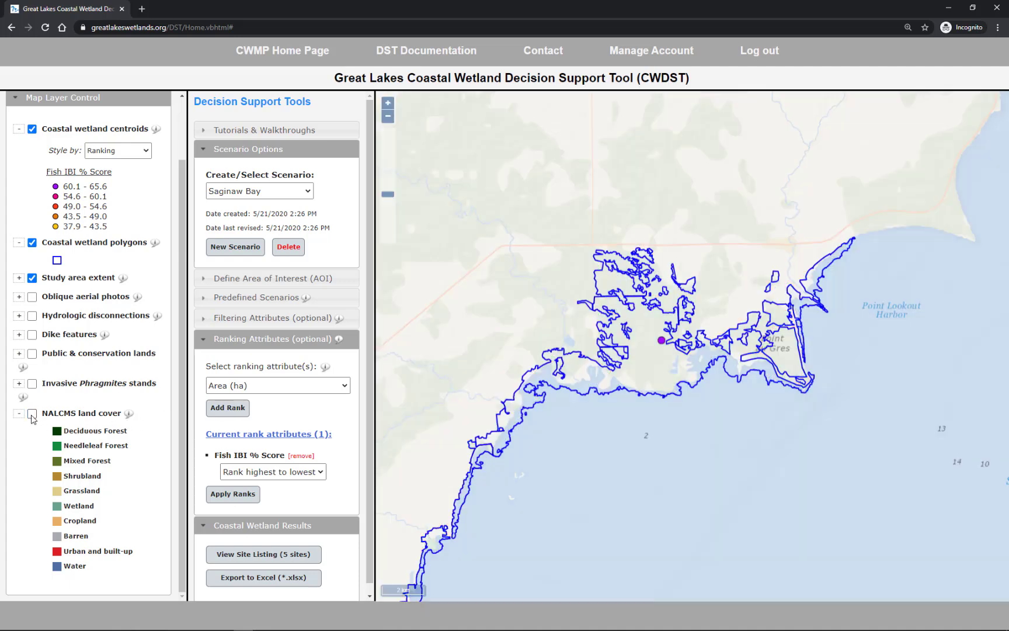
Hide the coastal wetland polygons and zoom the map to the full extent and back to the area of interest.
click(32, 243)
drag(184, 283, 184, 223)
click(58, 130)
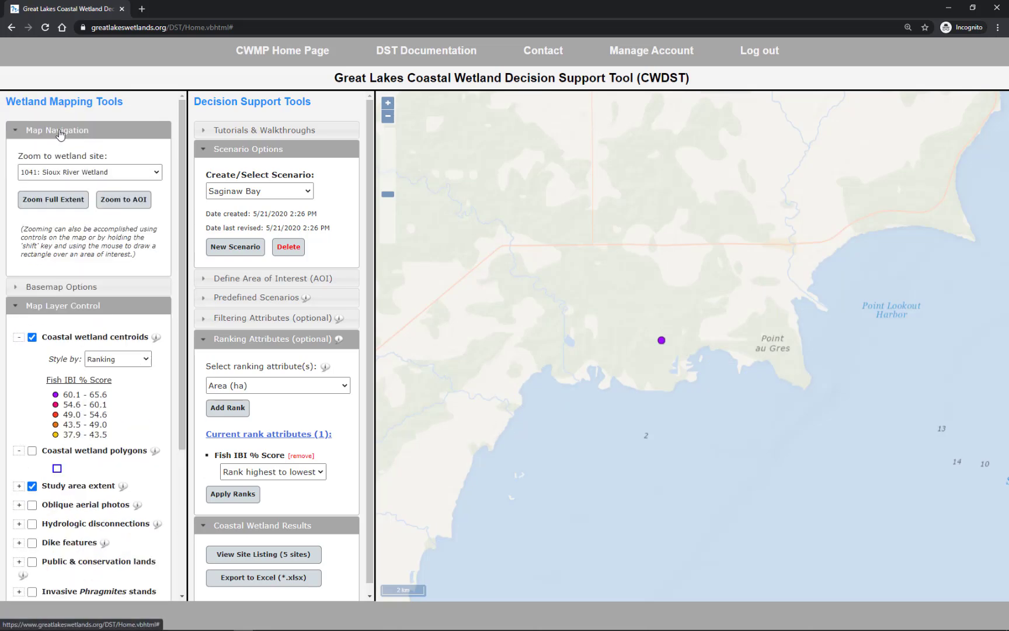
click(68, 202)
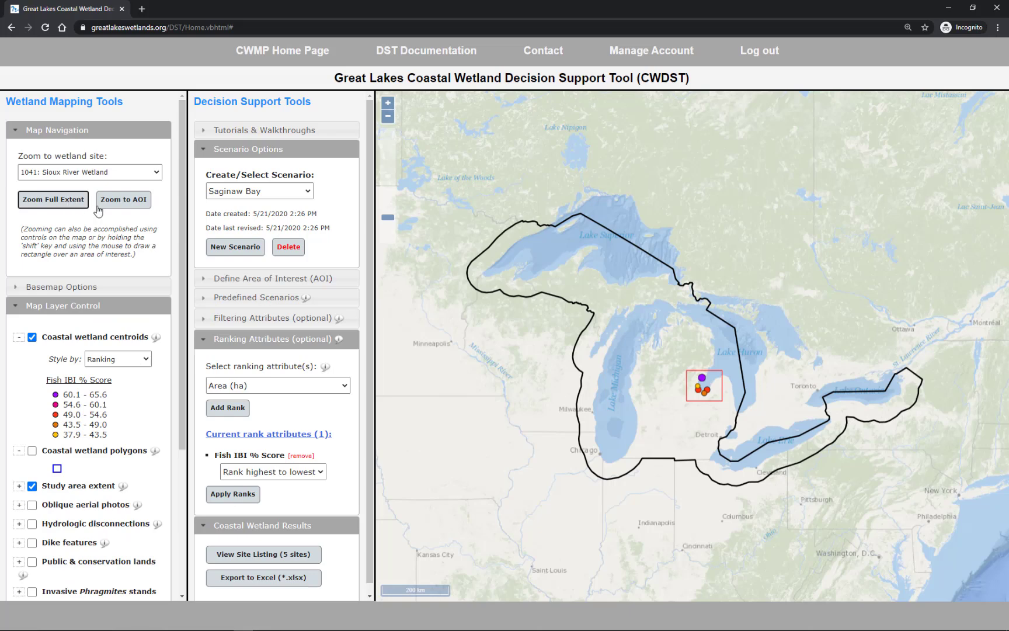
click(118, 206)
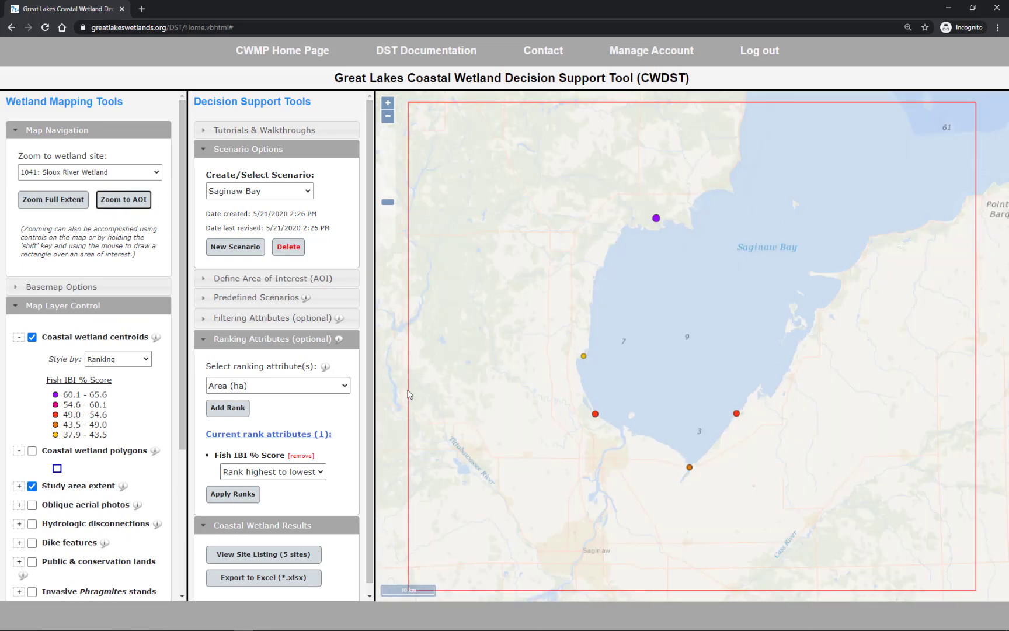
Export the site results to an Excel spreadsheet with all wetland site attributes included and download it.
click(269, 577)
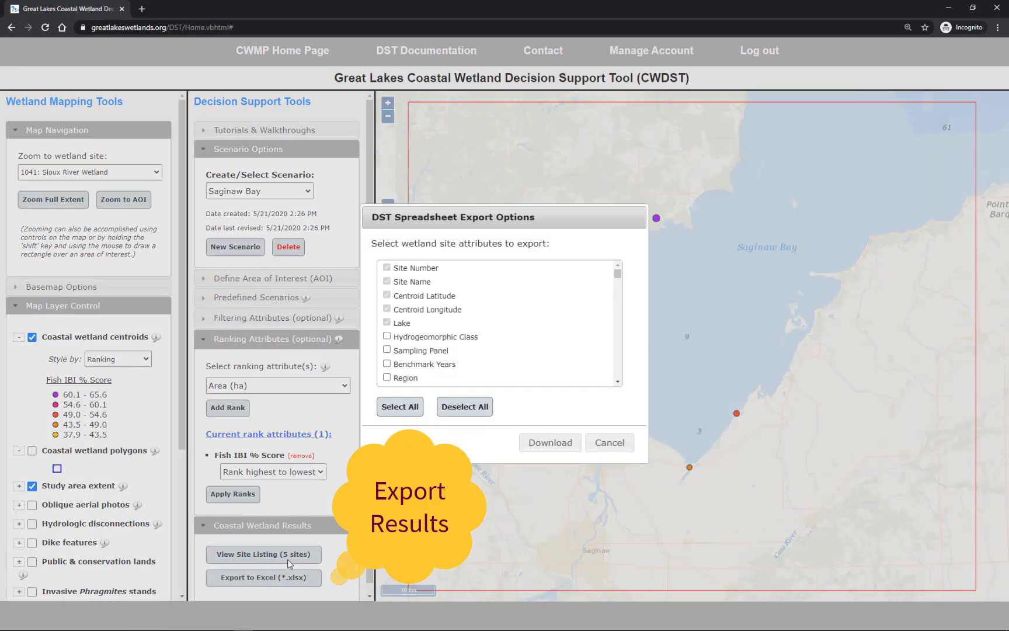
drag(617, 273, 628, 305)
drag(631, 293, 629, 274)
click(393, 407)
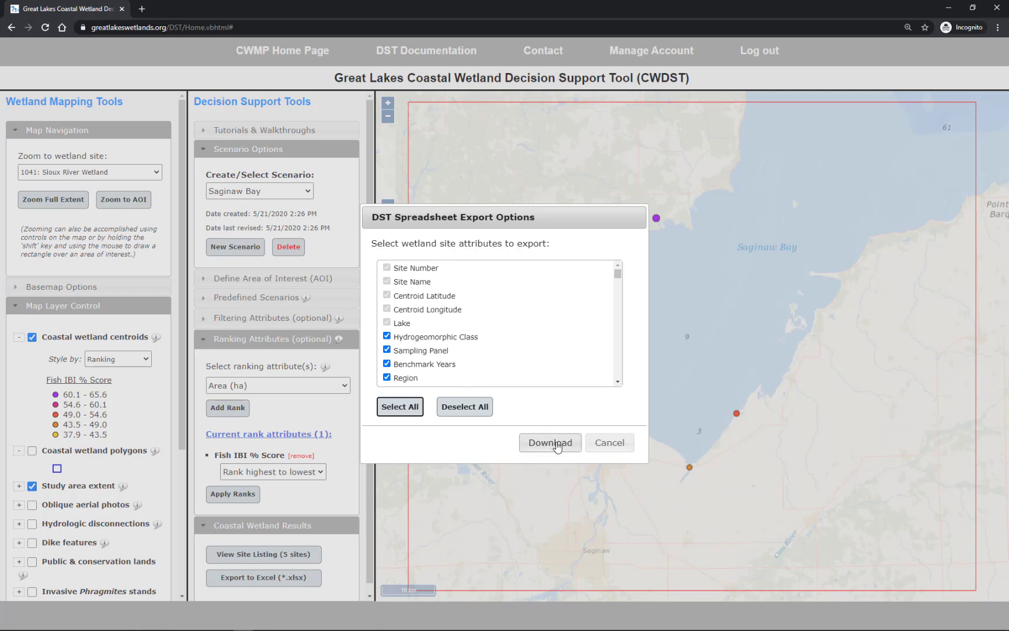
click(551, 442)
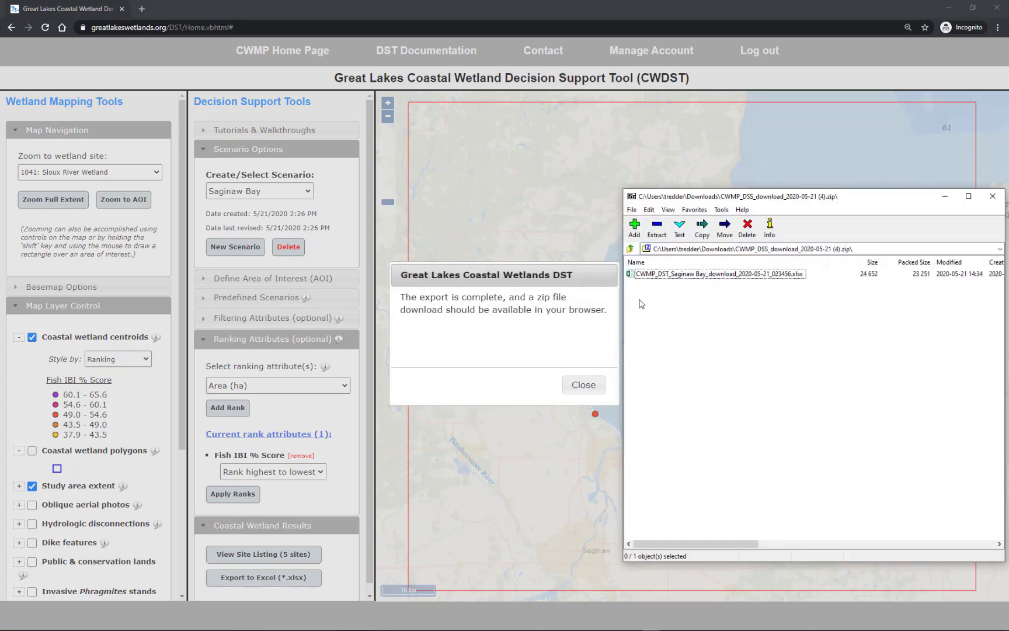
Open the exported Saginaw Bay workbook from the downloaded zip file in Excel and review the worksheet names on the README sheet.
double_click(634, 274)
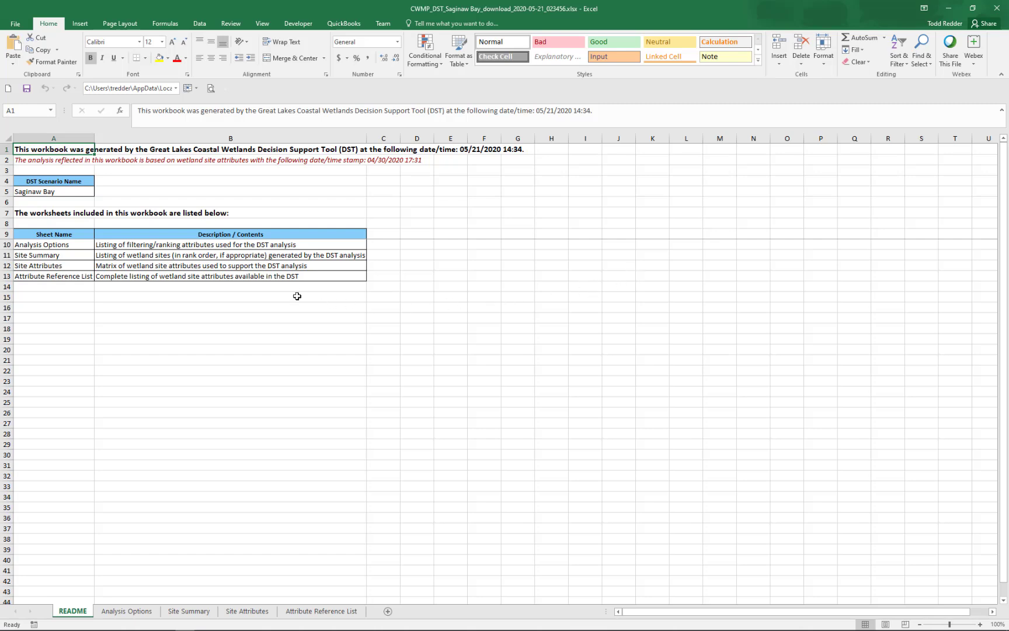
drag(54, 244, 54, 270)
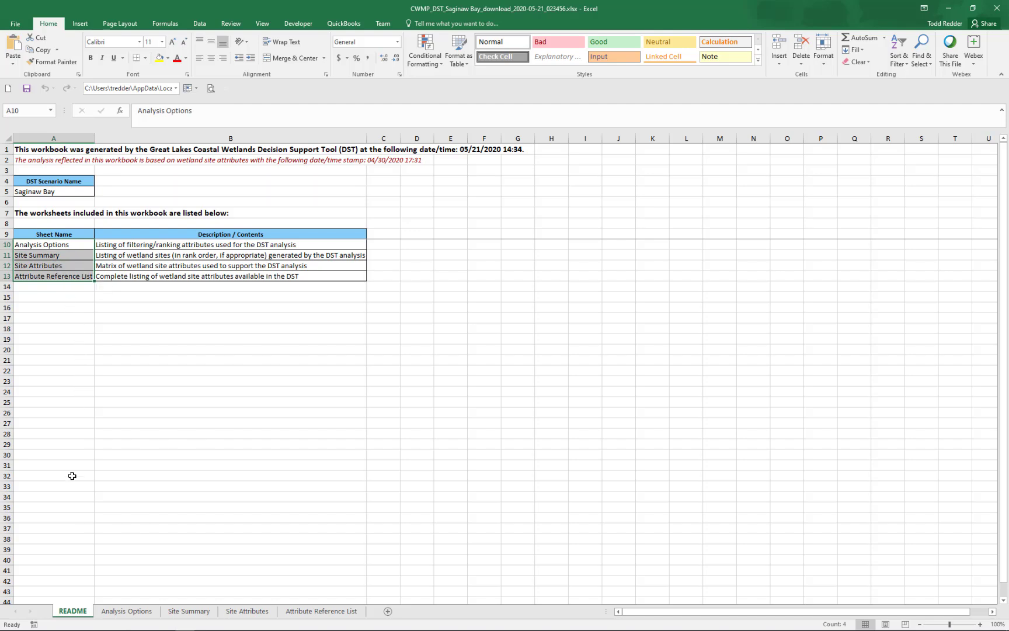
Examine the filtering and ranking attributes on the Analysis Options sheet and the ranked sites on the Site Summary sheet.
click(108, 613)
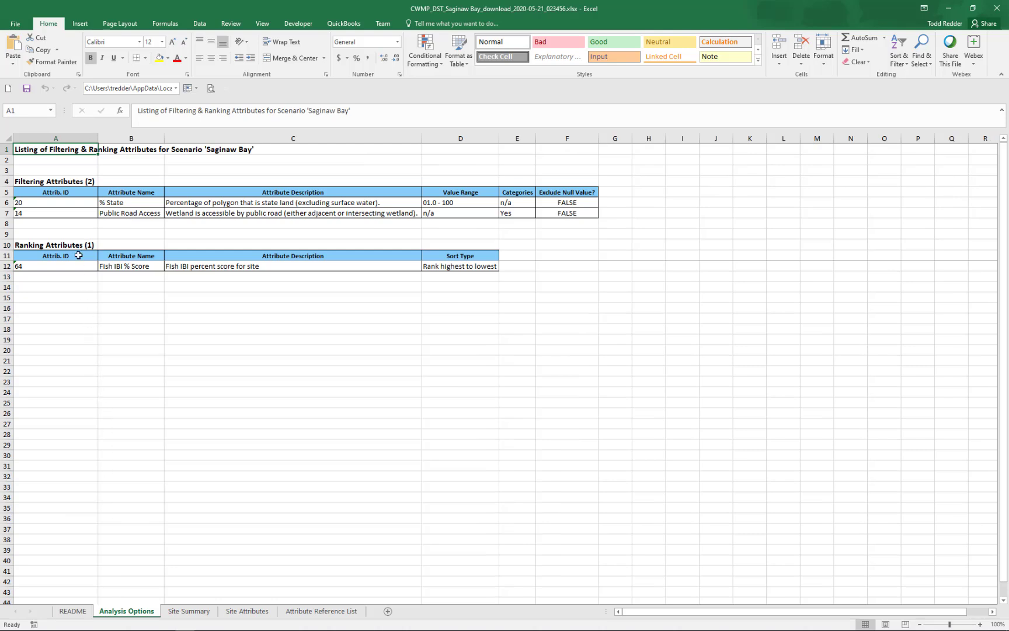
click(76, 182)
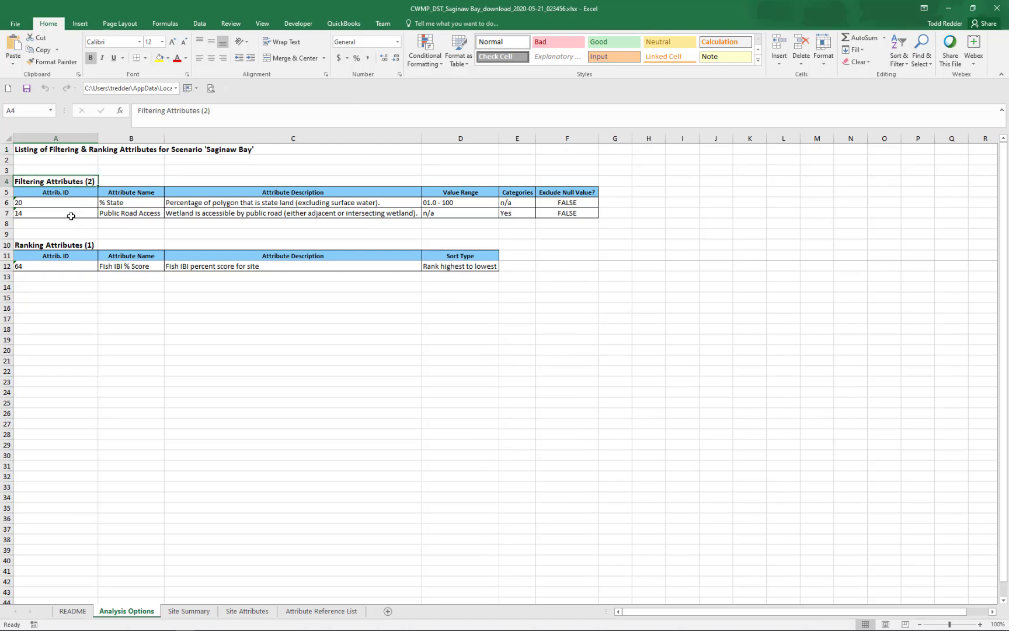
click(70, 245)
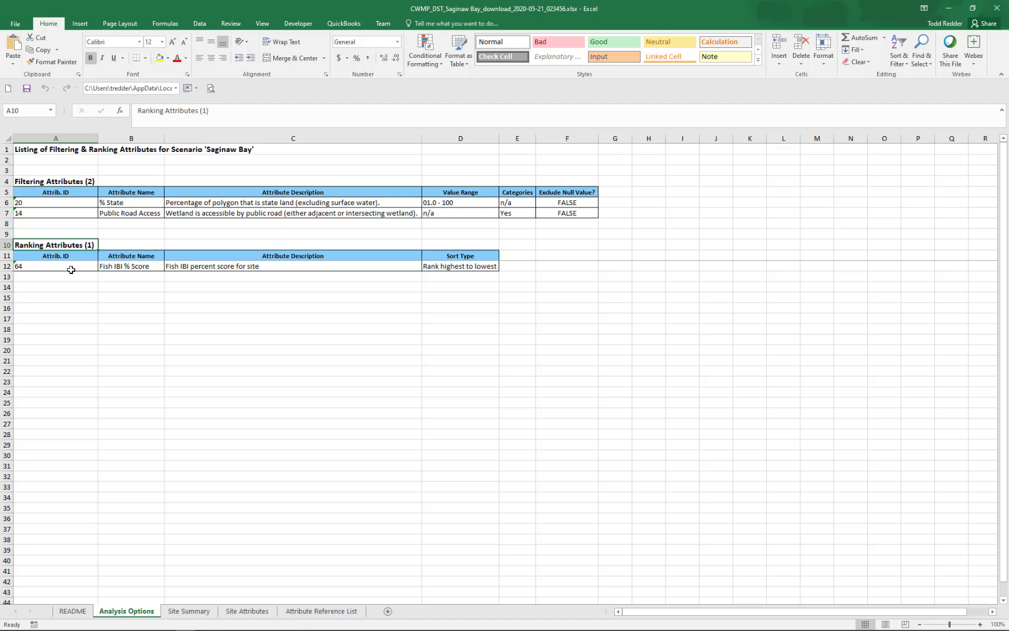
click(180, 612)
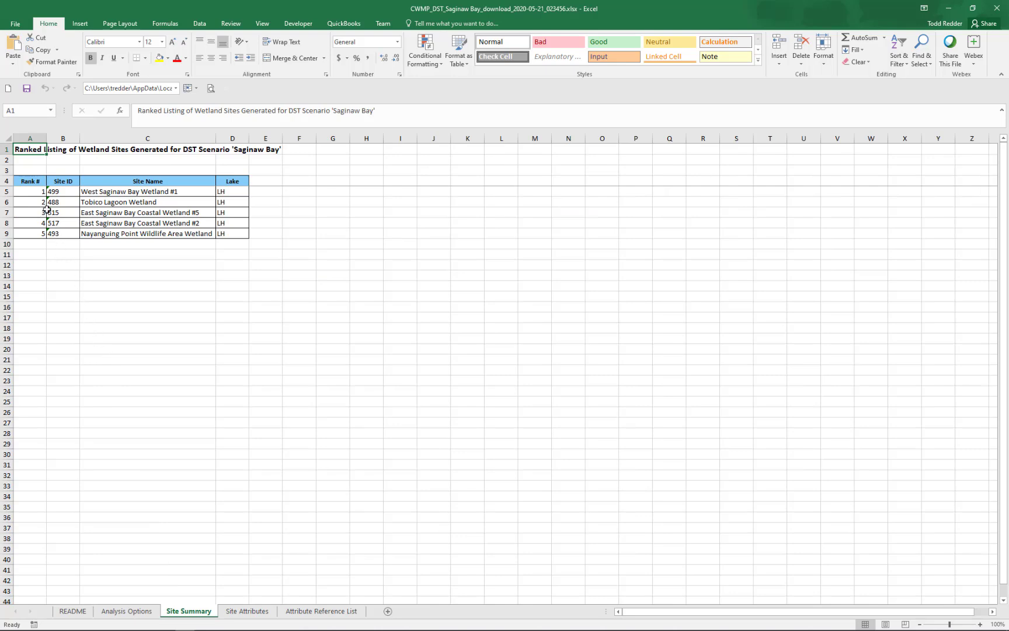
drag(41, 191, 40, 234)
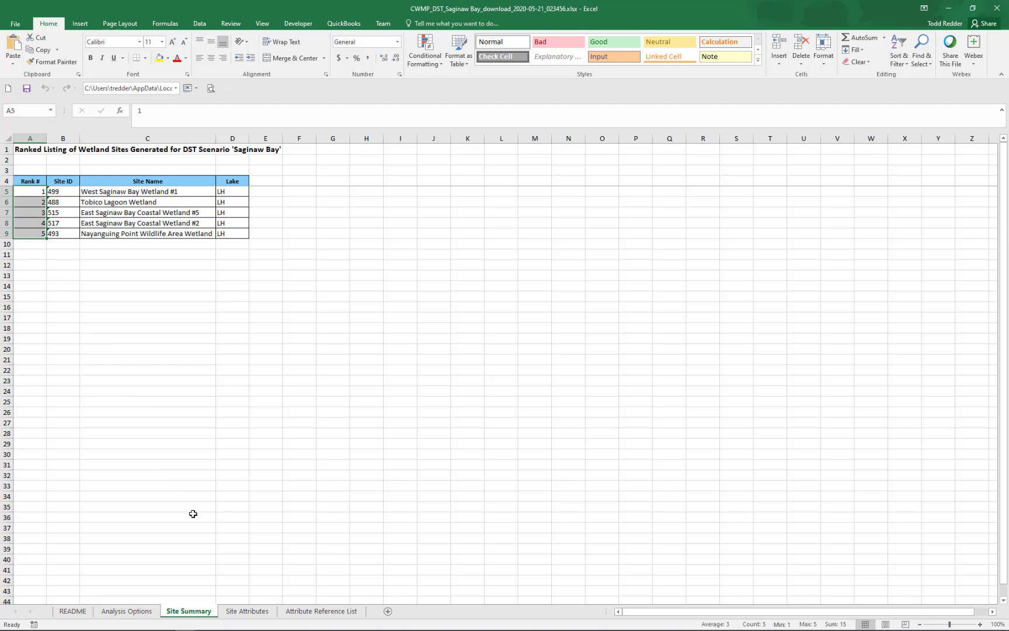
Examine the site numbers and attribute rows on the Site Attributes sheet and look through the Attribute Reference List sheet.
click(231, 610)
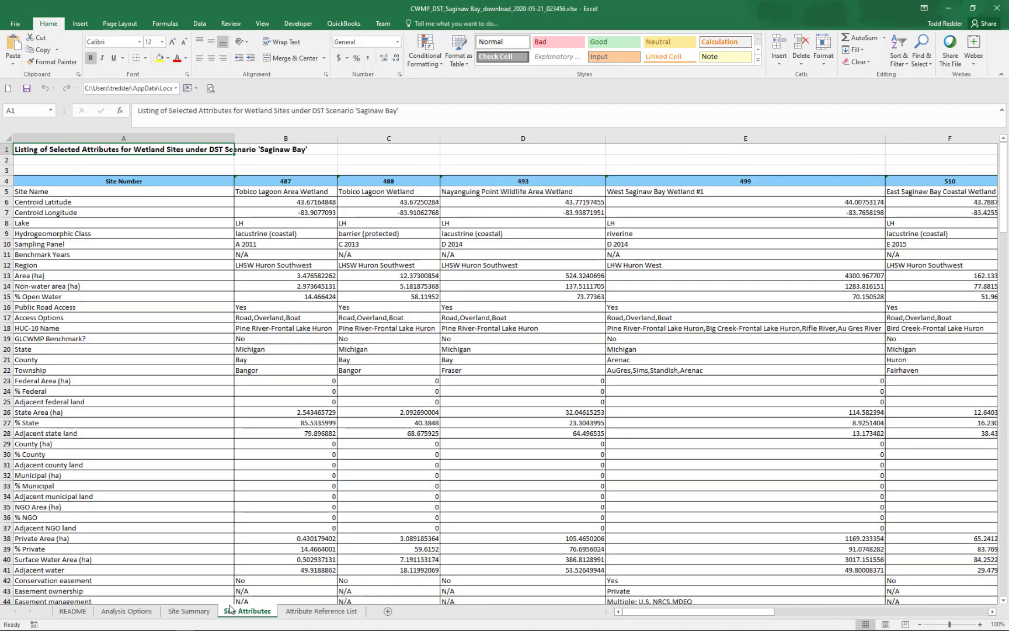
drag(326, 183, 904, 184)
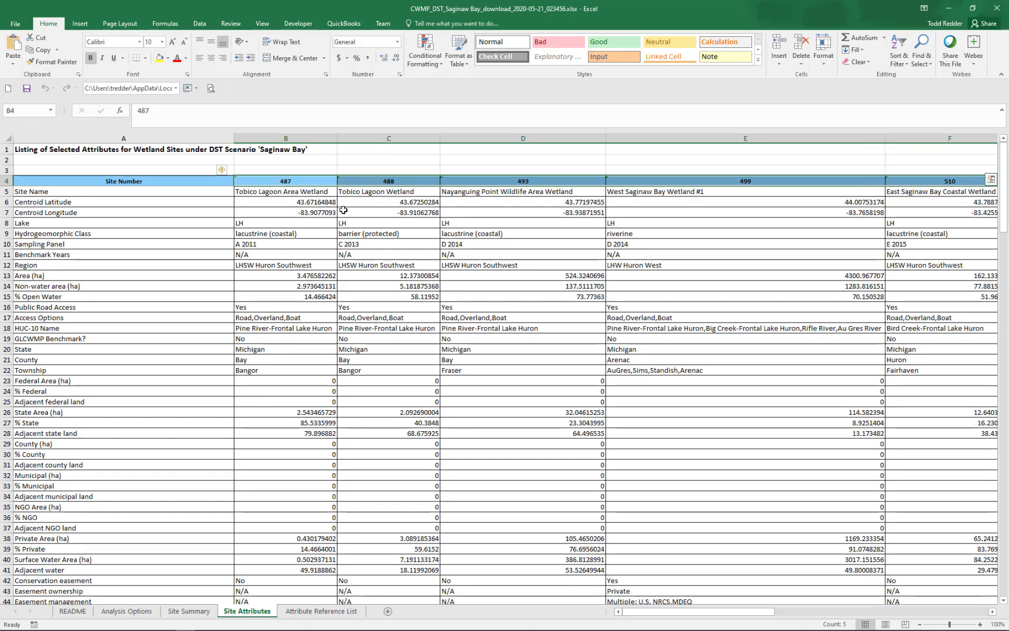
drag(204, 193, 199, 275)
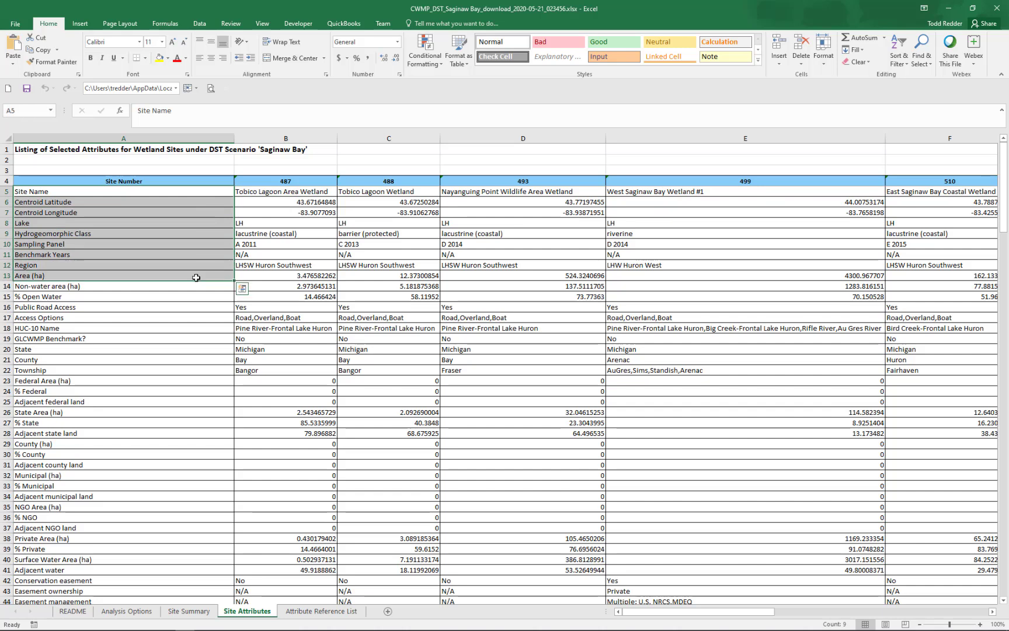
click(189, 180)
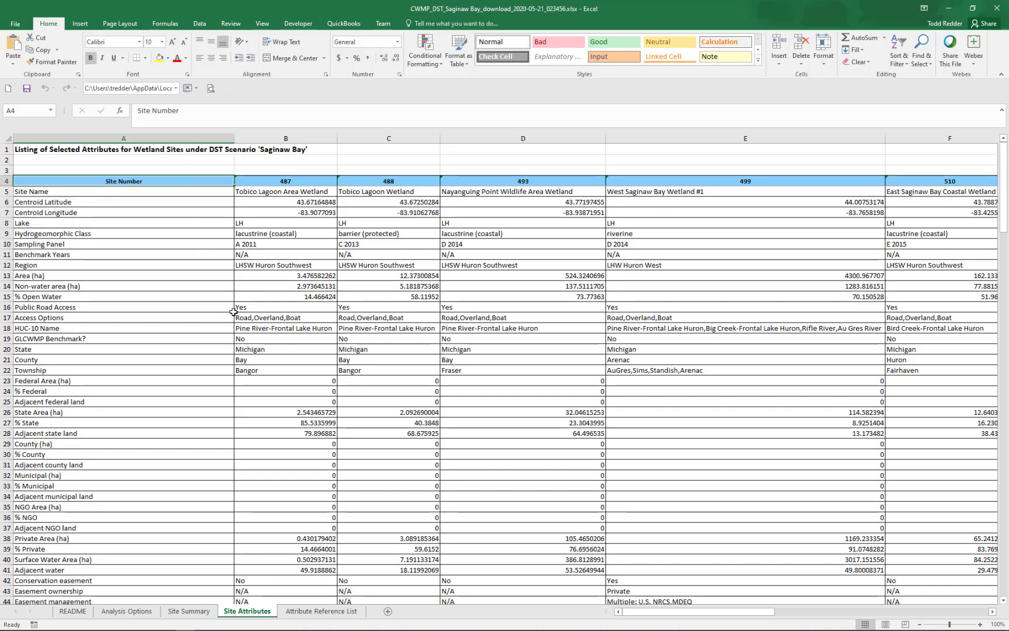
click(304, 610)
scroll(341, 501, down, 5)
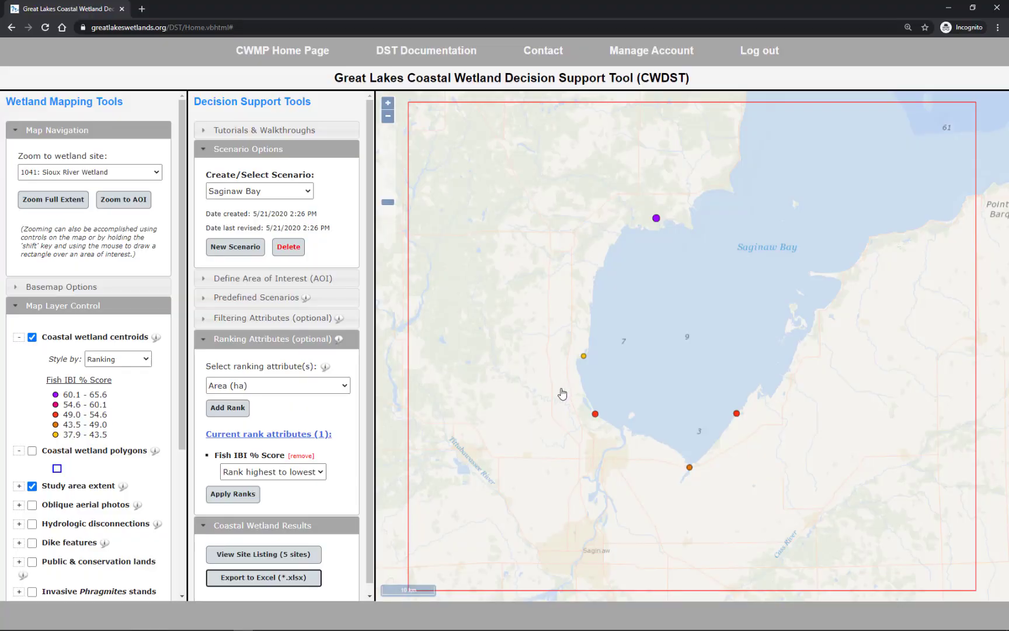
Return to the wetland decision support tool and apply the predefined scenario Potential for Water Quality Enhancement.
click(264, 298)
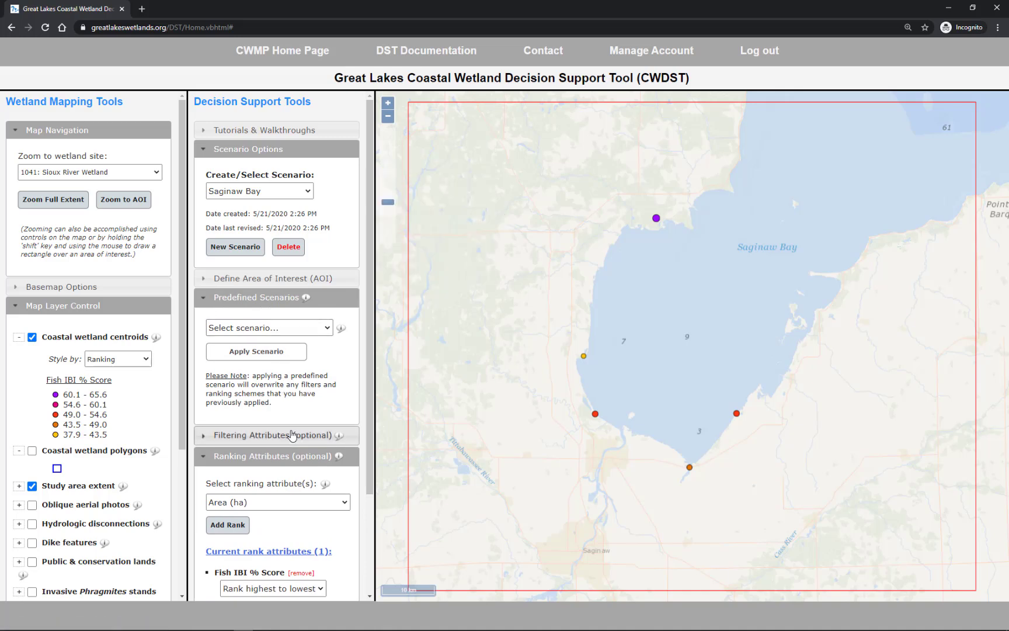
click(278, 333)
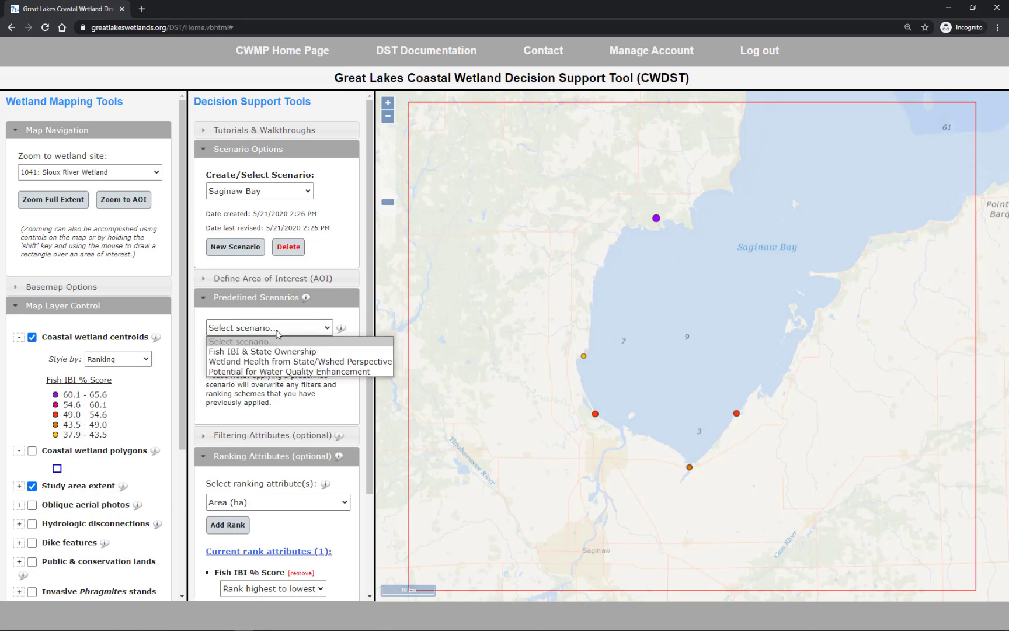
click(279, 372)
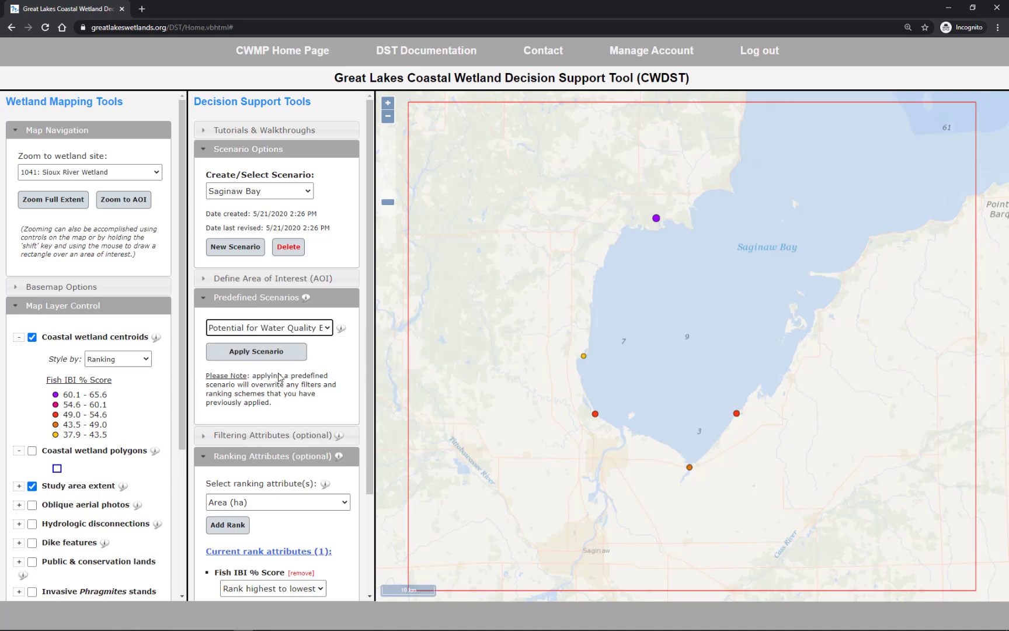
click(251, 353)
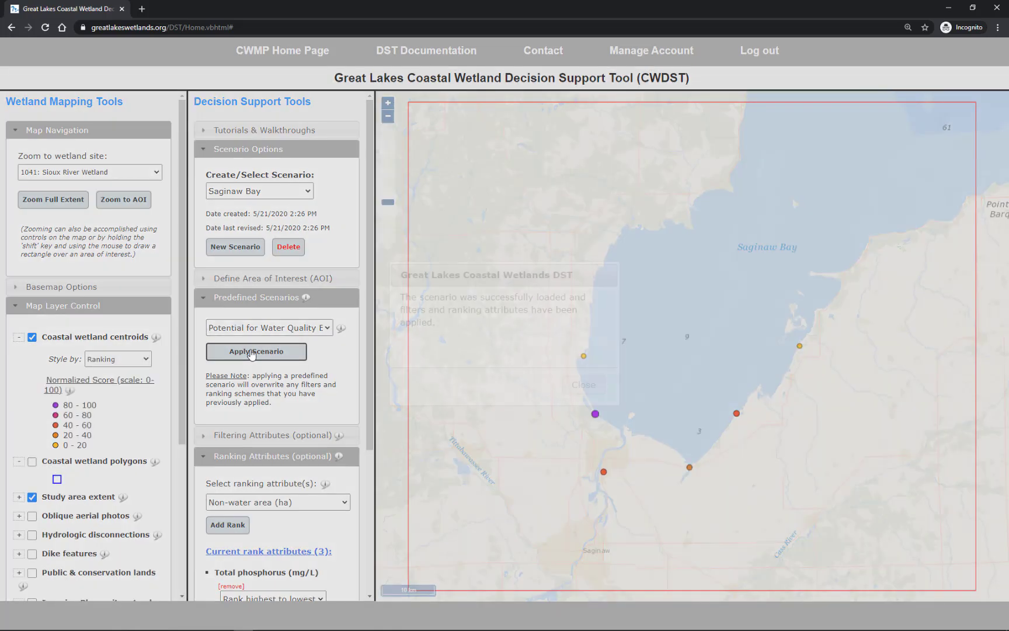